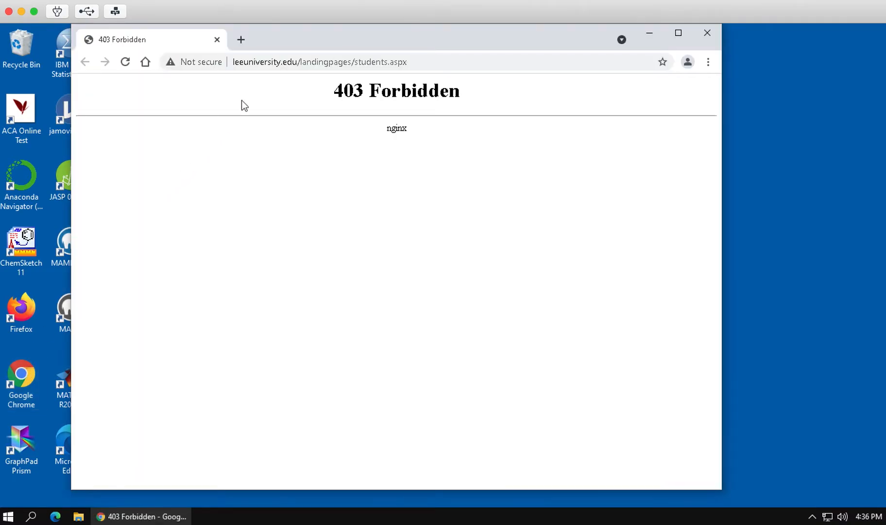
# Reach Google from the address bar, then search Google for 'mamp'.
pyautogui.click(302, 62)
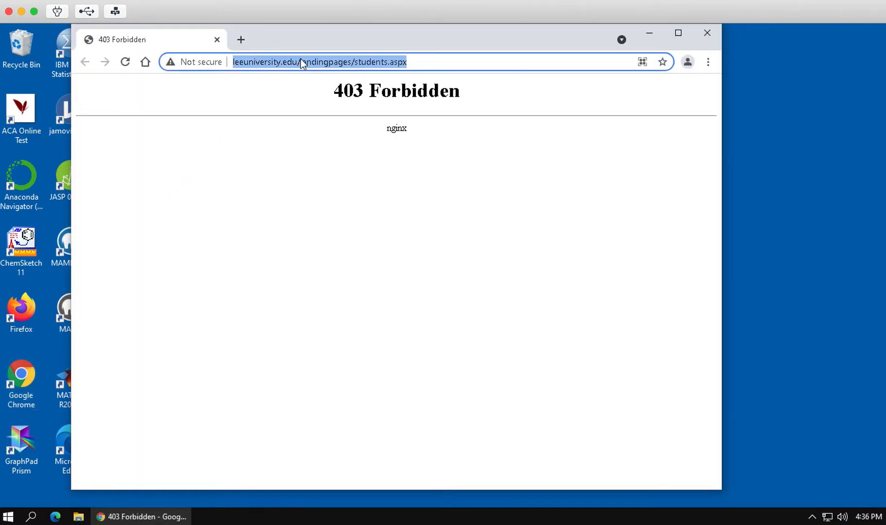
pyautogui.write('g')
pyautogui.press('Return')
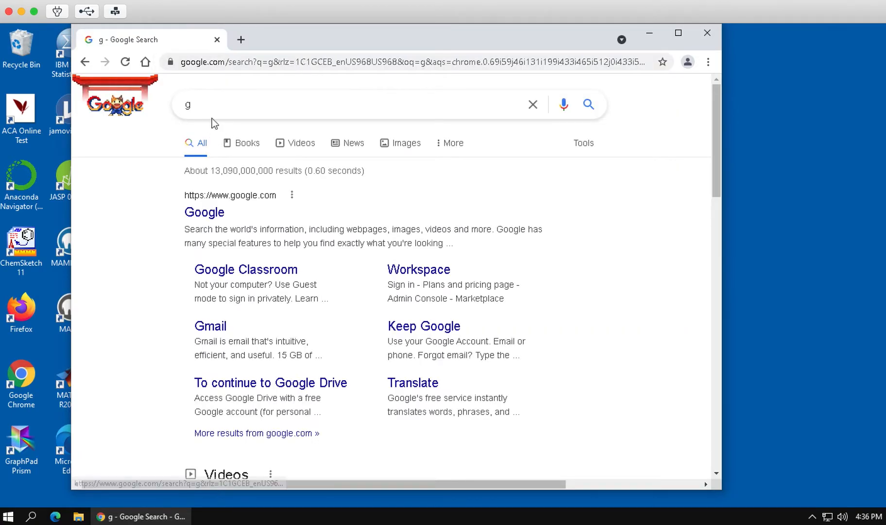
pyautogui.moveTo(207, 107); pyautogui.dragTo(173, 111)
pyautogui.write('mamp')
pyautogui.press('Return')
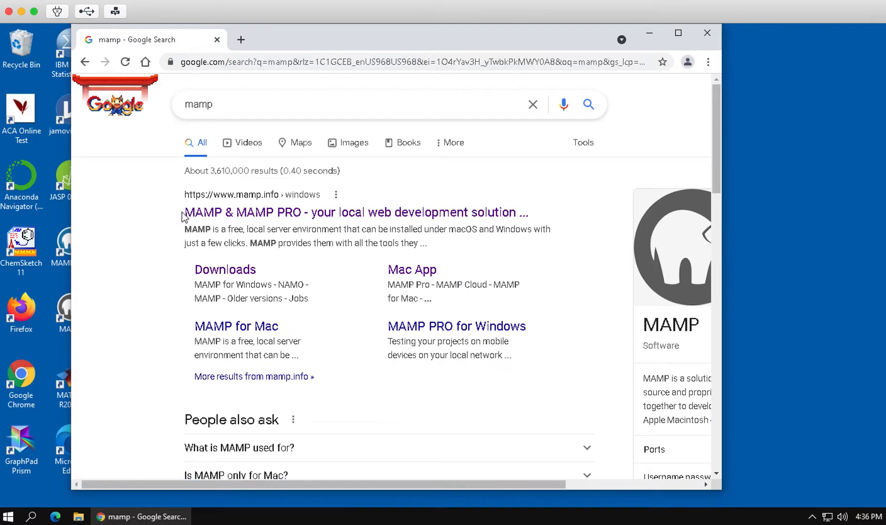
# Browse the mamp.info downloads and Windows Free Download options, return to Downloads, then minimize Chrome.
pyautogui.click(210, 272)
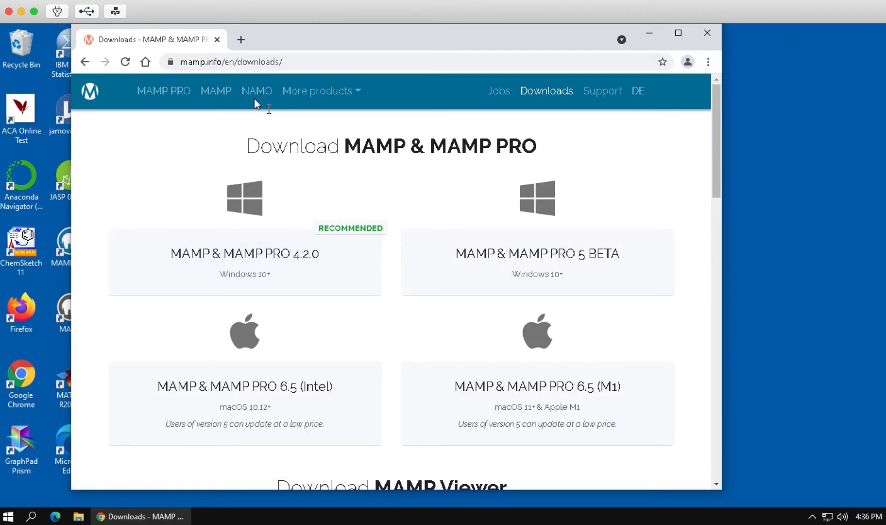
pyautogui.click(226, 91)
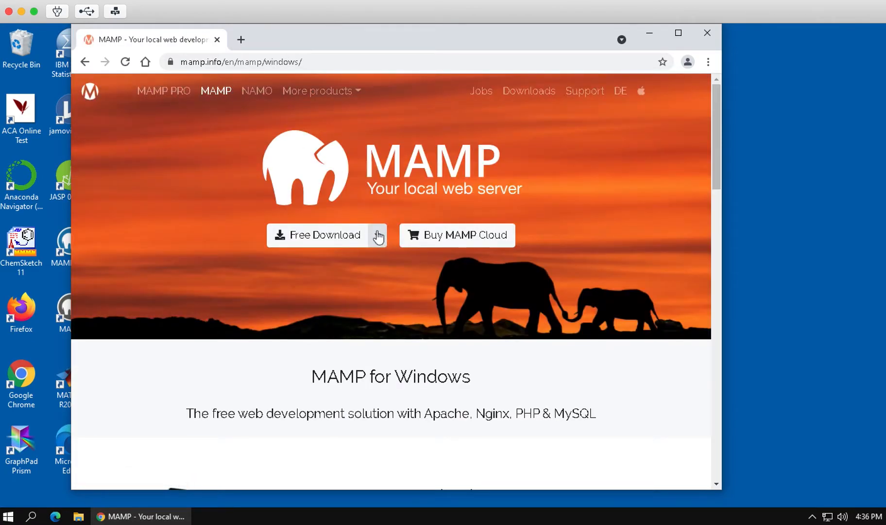
pyautogui.click(379, 237)
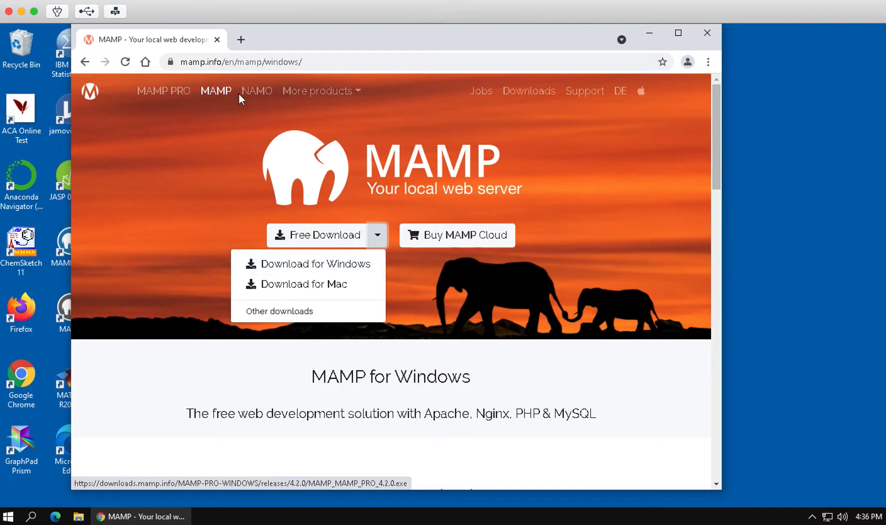
pyautogui.click(85, 64)
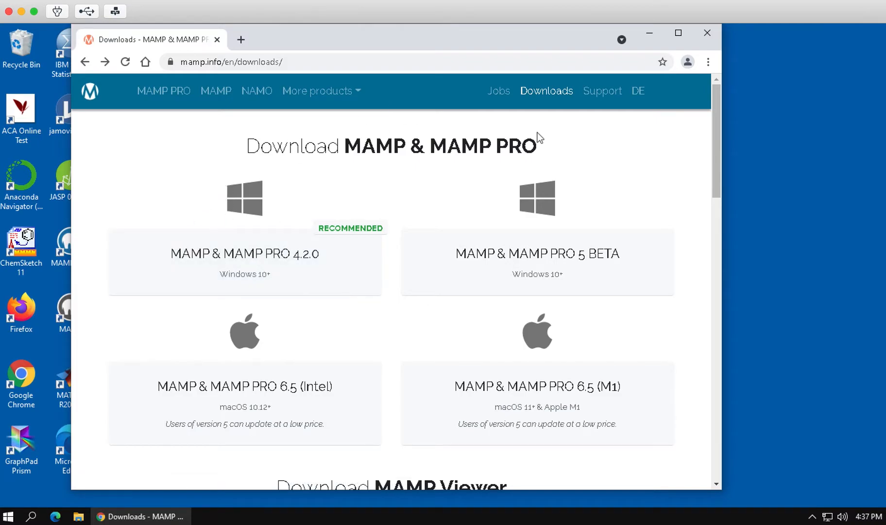
pyautogui.click(649, 34)
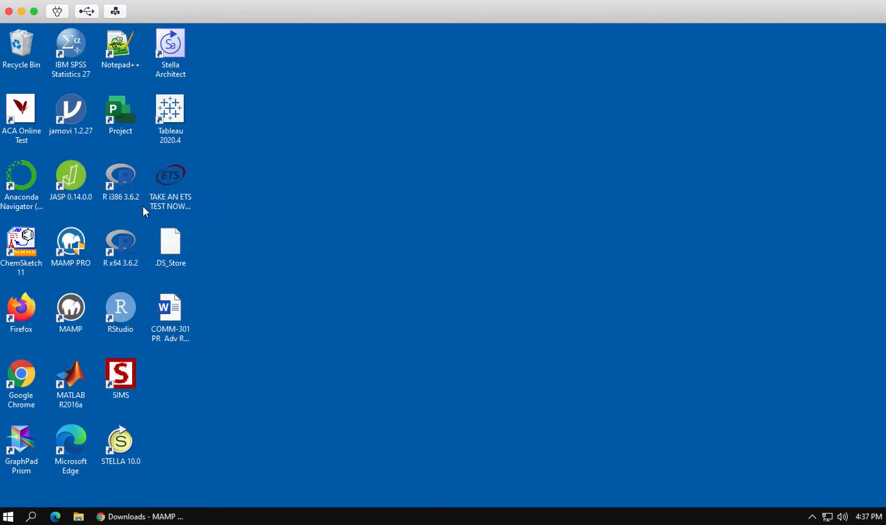
# Bring Chrome back and close it, minimizing the File Explorer window that opened.
pyautogui.click(135, 518)
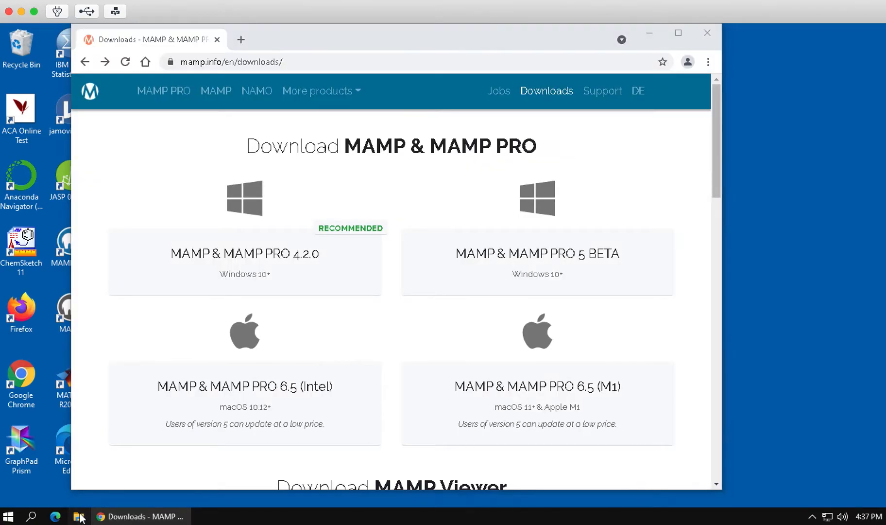
pyautogui.click(79, 516)
pyautogui.click(722, 37)
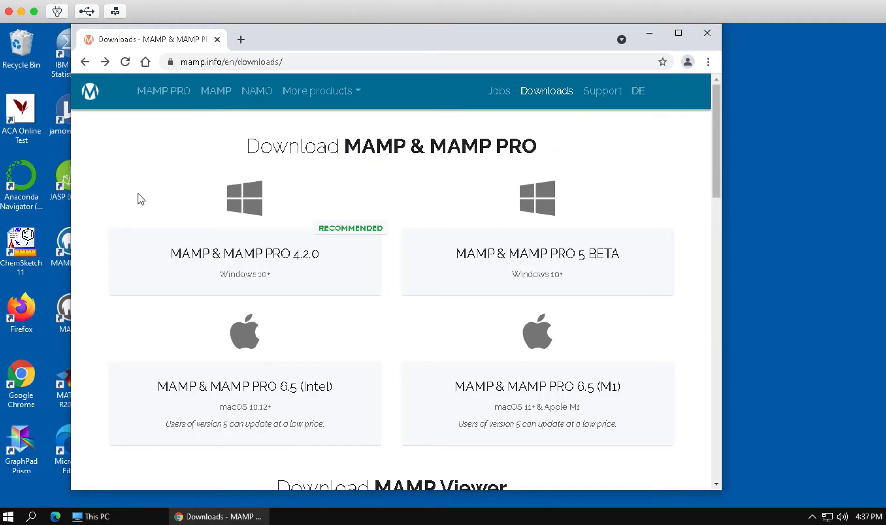
pyautogui.click(707, 33)
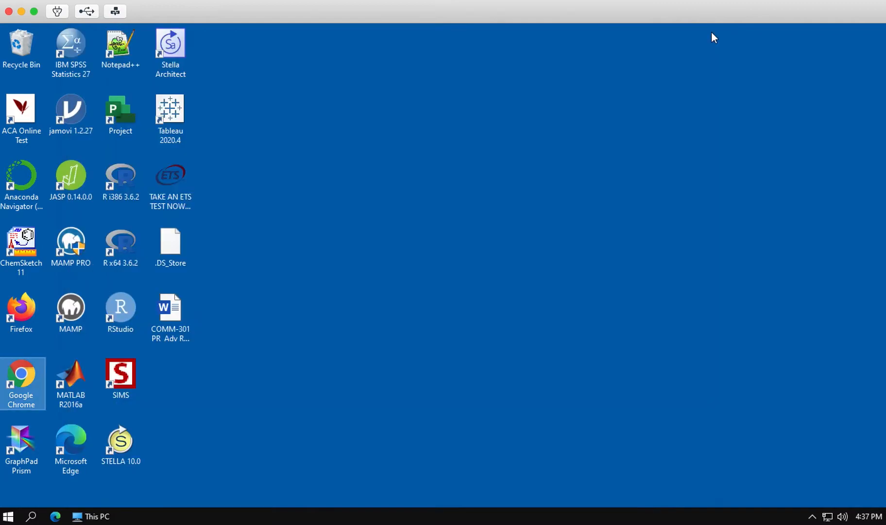
# Search Windows for 'file' and launch File Explorer from the results.
pyautogui.click(8, 517)
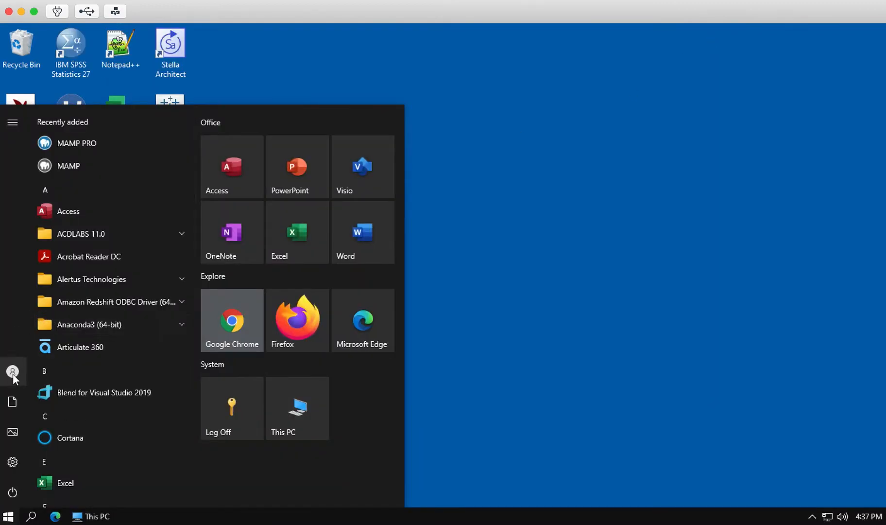
pyautogui.moveTo(44, 301)
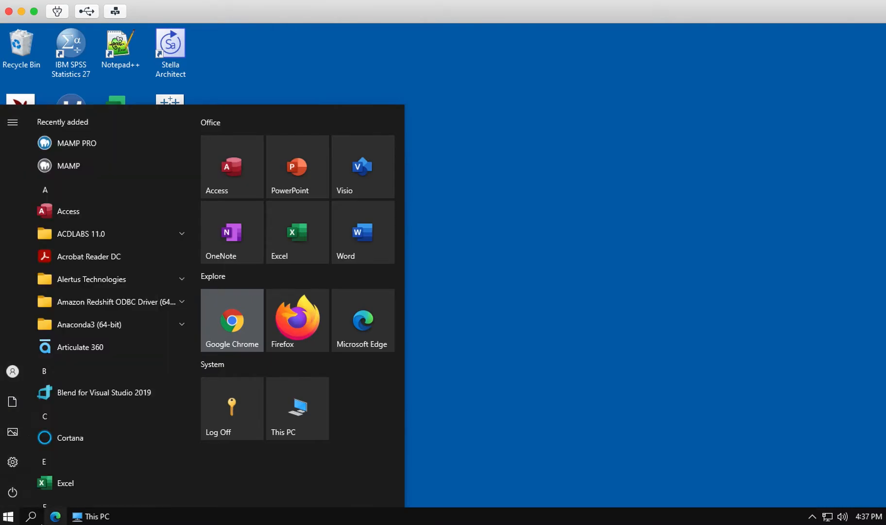
pyautogui.click(31, 516)
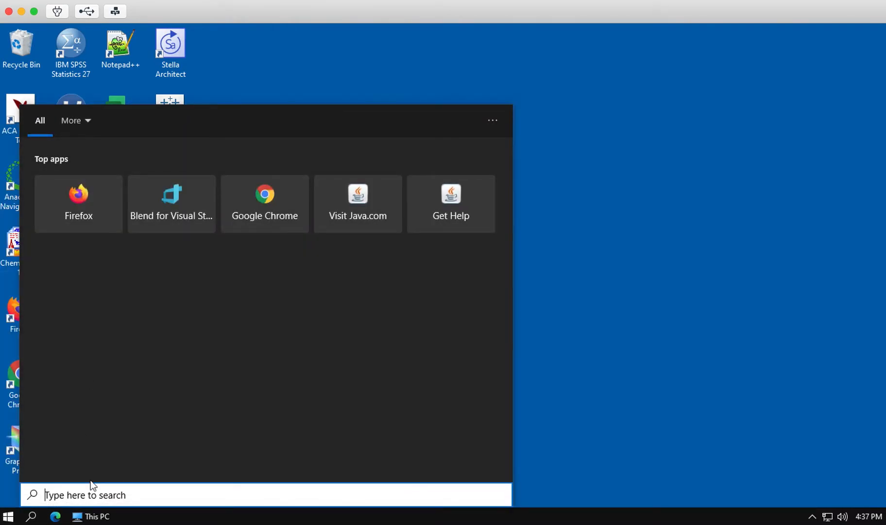
pyautogui.write('file')
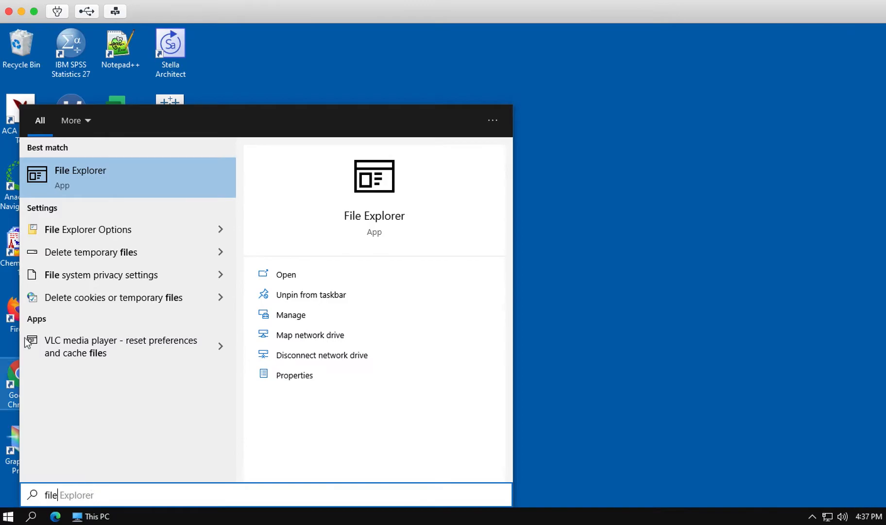
pyautogui.click(86, 172)
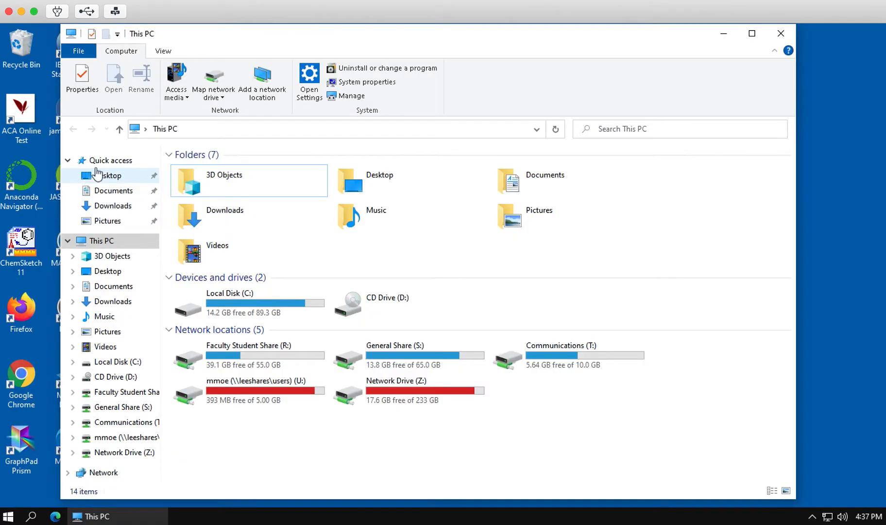
# Run the MAMP_MAMP_PRO_4.2.0 installer from Downloads, close that window, and reopen File Explorer.
pyautogui.click(110, 303)
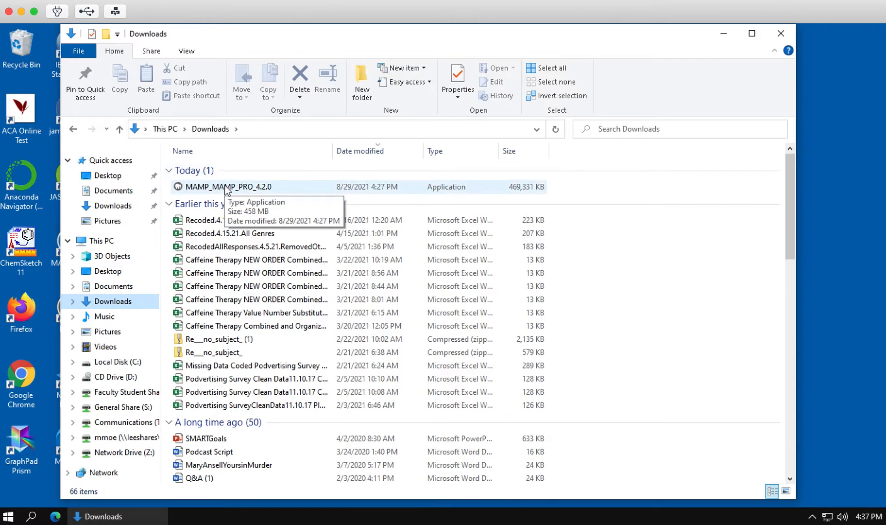
pyautogui.doubleClick(195, 187)
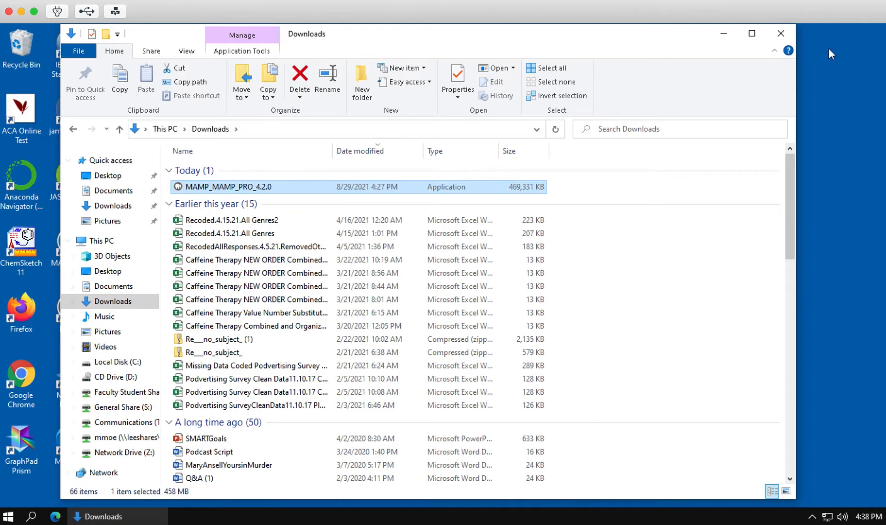
pyautogui.click(780, 34)
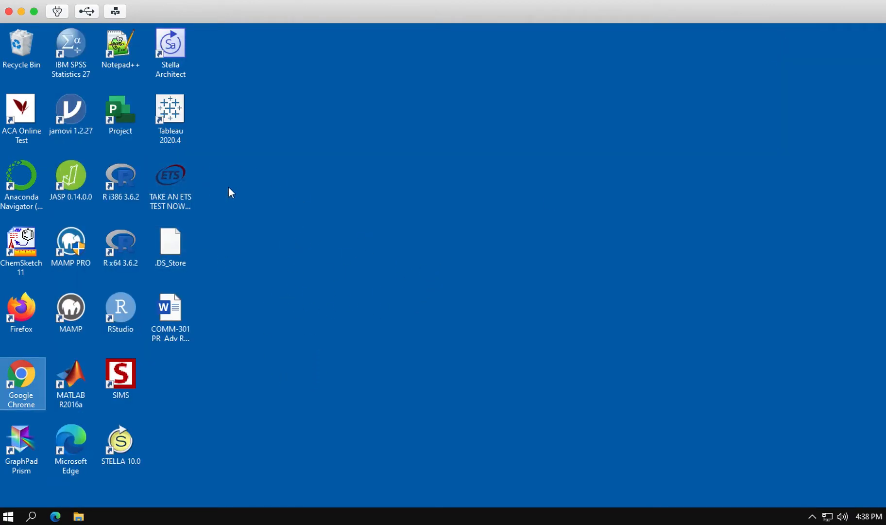
pyautogui.click(77, 517)
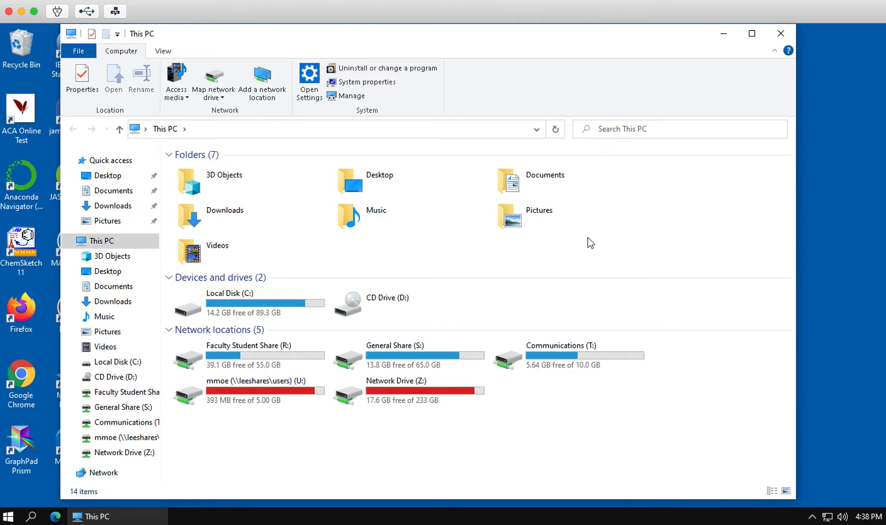
# Browse C:\MAMP to locate the htdocs folder, then navigate back out of it.
pyautogui.click(107, 362)
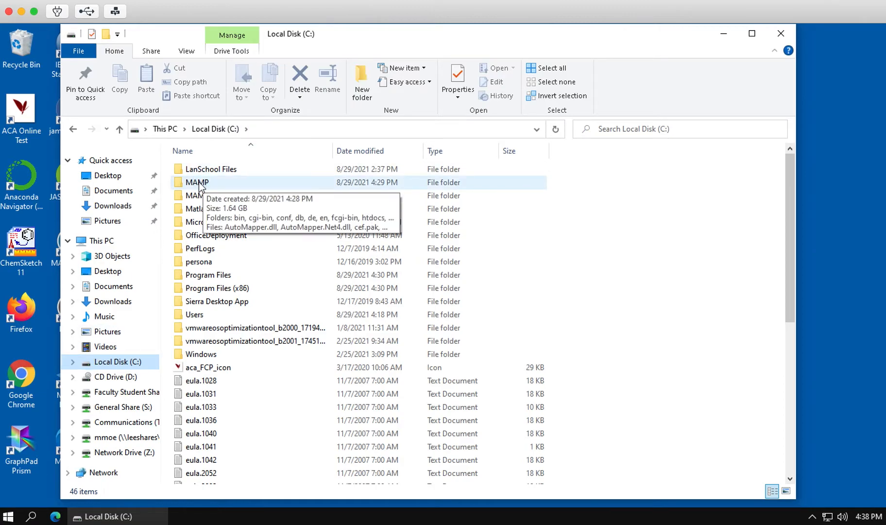
pyautogui.doubleClick(198, 184)
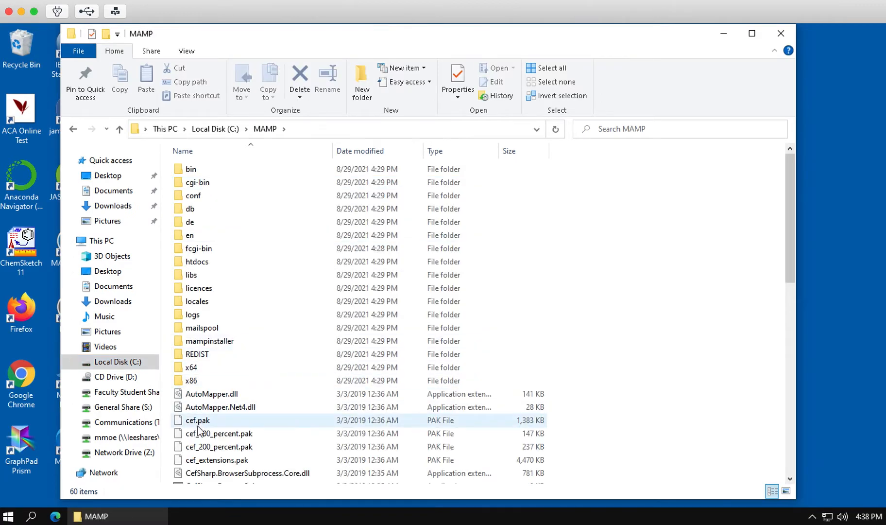
pyautogui.scroll(-12, 198, 425)
pyautogui.scroll(12, 198, 429)
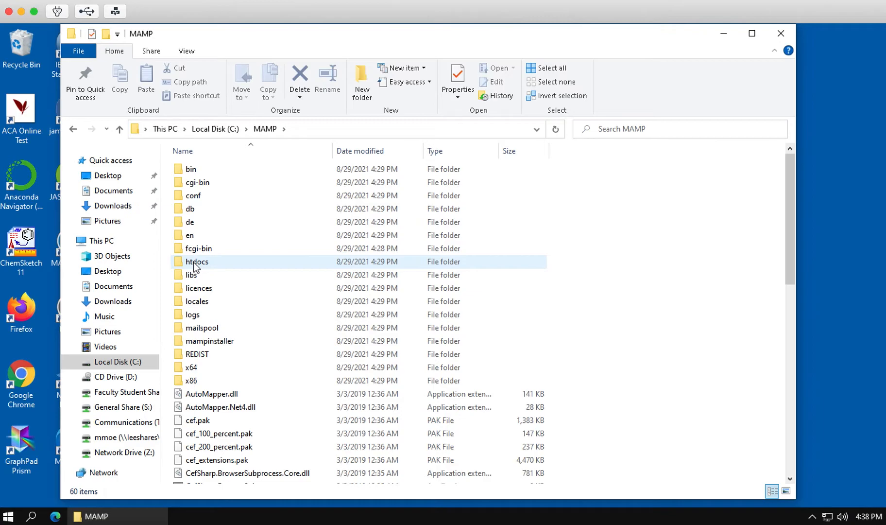
pyautogui.click(208, 264)
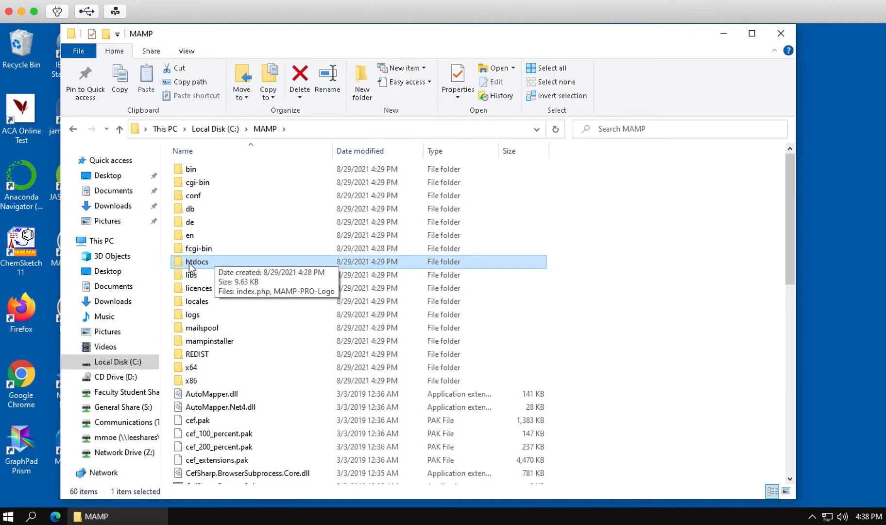
pyautogui.click(73, 130)
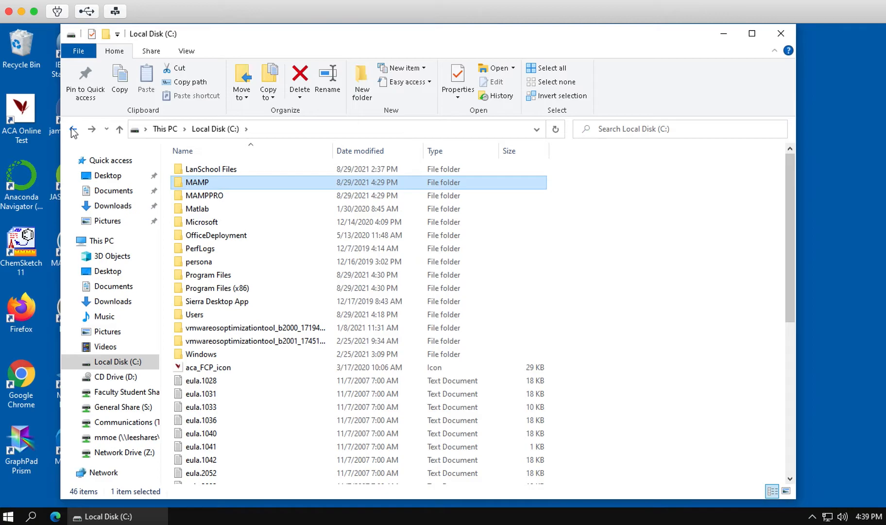
pyautogui.click(73, 130)
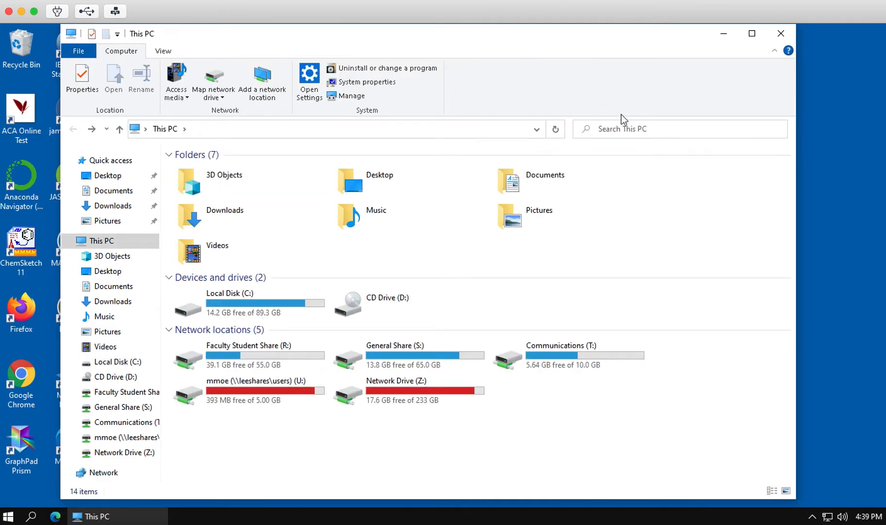
# Search for 'mamp', slide the Explorer window right, and list Local Disk (C:) contents.
pyautogui.click(606, 129)
pyautogui.write('mamp')
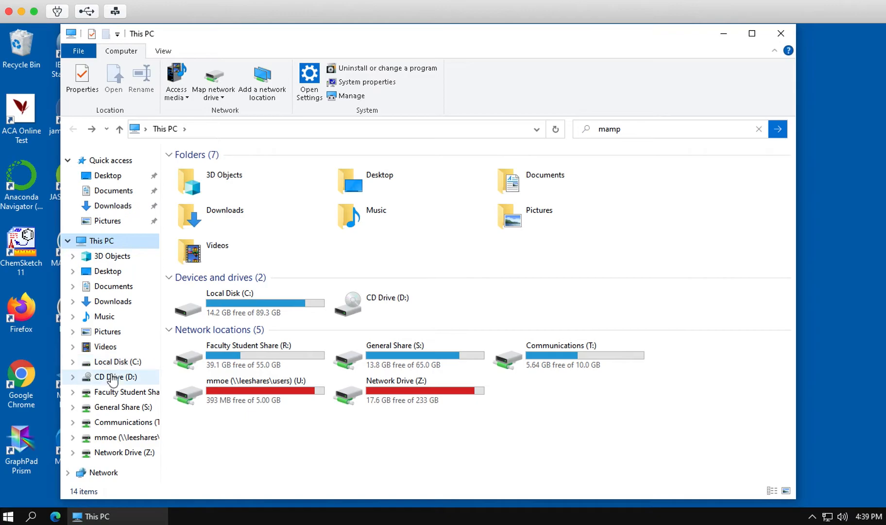
pyautogui.moveTo(202, 37); pyautogui.dragTo(433, 48)
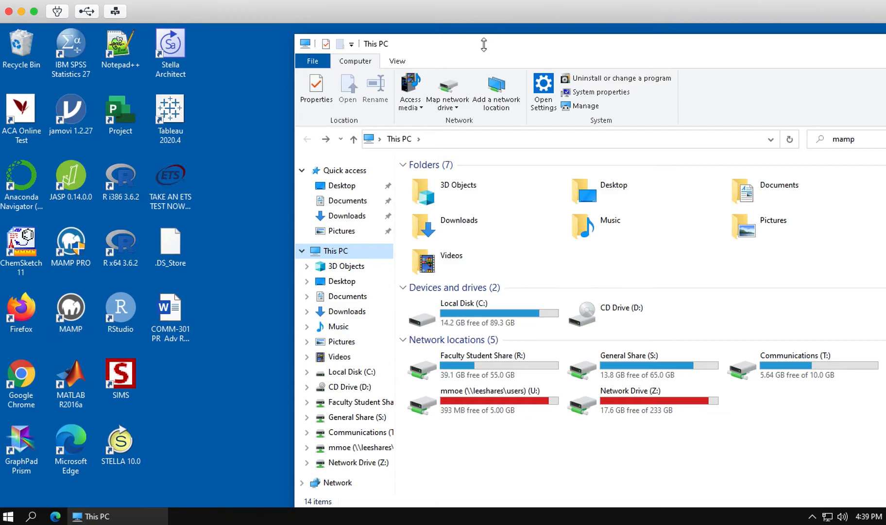
pyautogui.click(351, 372)
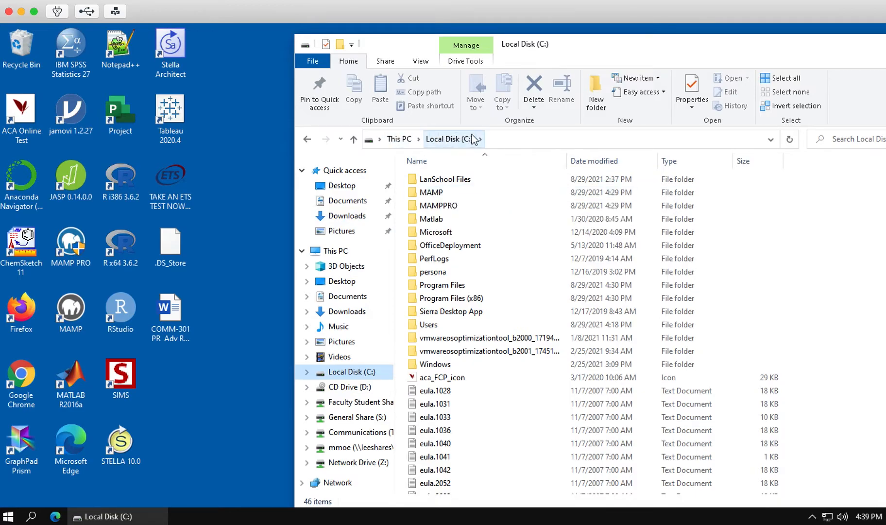
# Launch MAMP from its desktop icon so Apache and MySQL start, and minimize File Explorer.
pyautogui.doubleClick(71, 307)
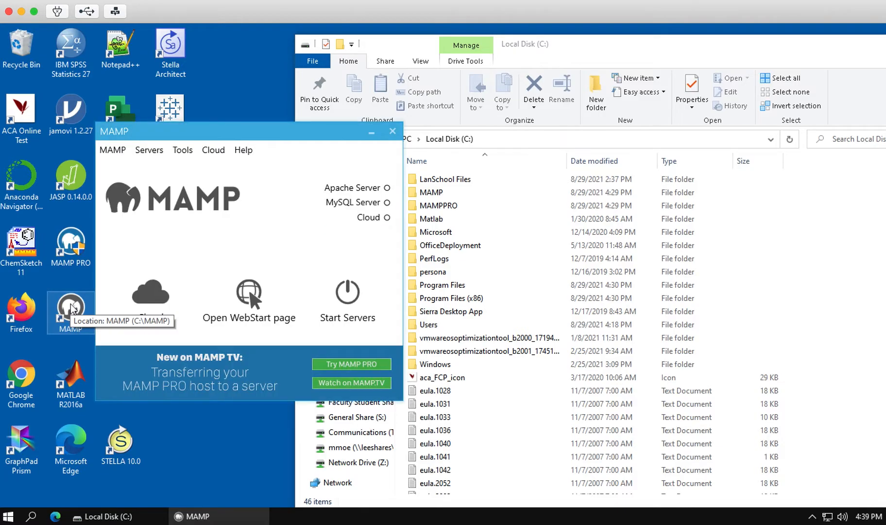
pyautogui.moveTo(245, 125); pyautogui.dragTo(277, 86)
pyautogui.click(822, 62)
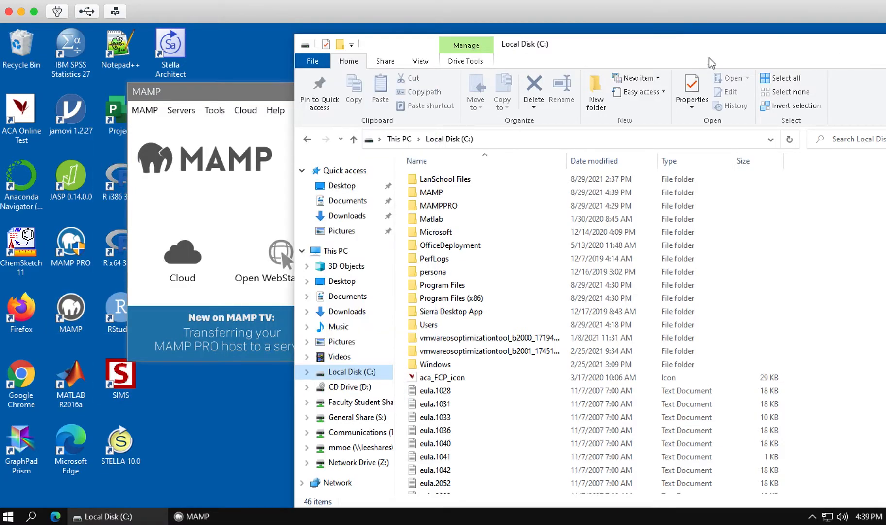
pyautogui.moveTo(781, 50); pyautogui.dragTo(597, 47)
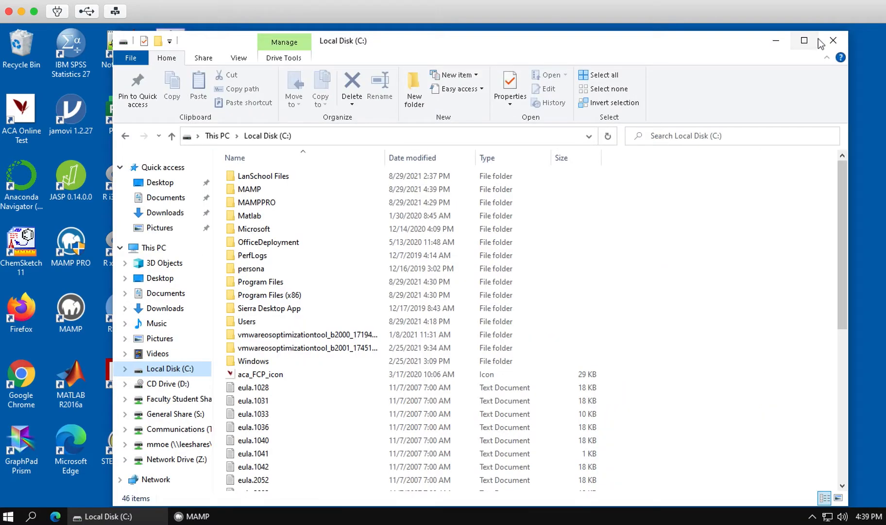
pyautogui.click(774, 37)
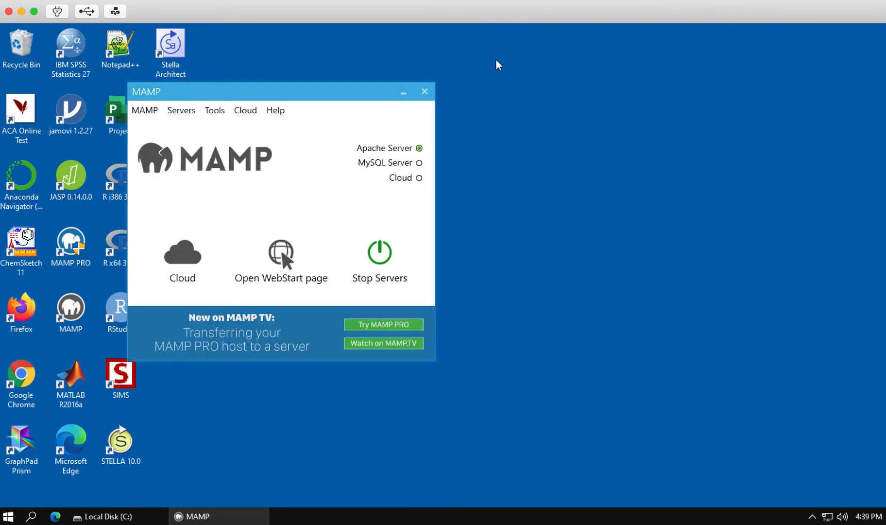
pyautogui.moveTo(335, 89); pyautogui.dragTo(375, 62)
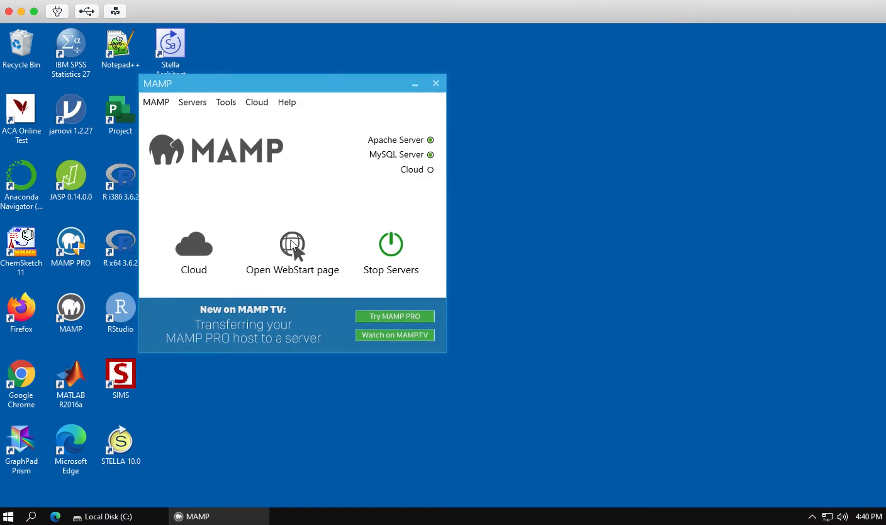
# Open MAMP's WebStart page at localhost/MAMP/ and expand its Tools menu.
pyautogui.click(293, 245)
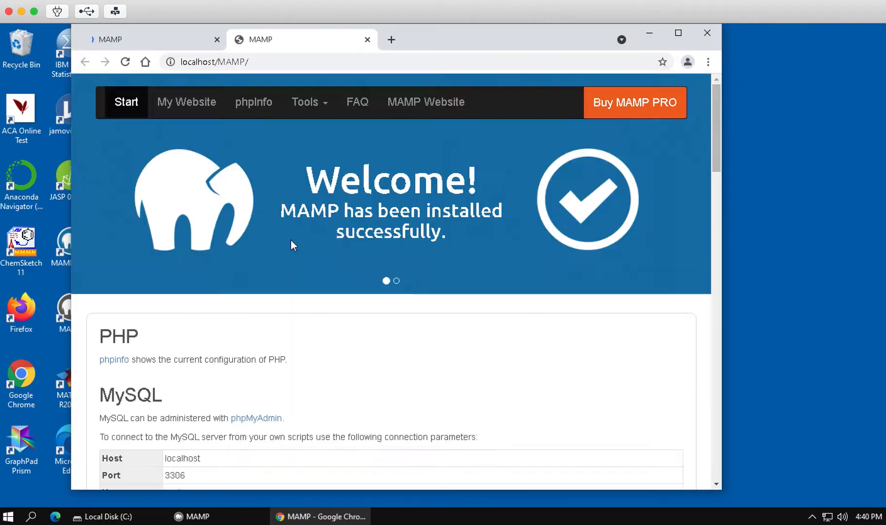
pyautogui.scroll(-2, 245, 256)
pyautogui.scroll(2, 244, 255)
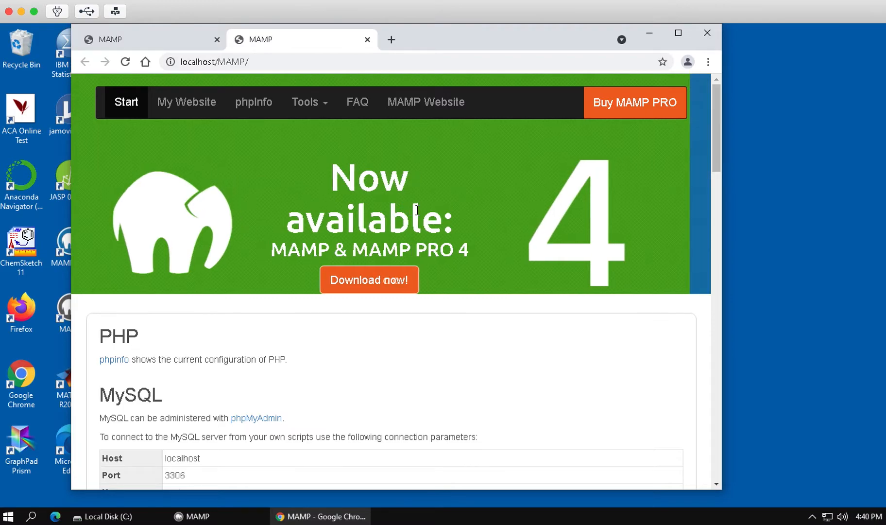
pyautogui.click(326, 104)
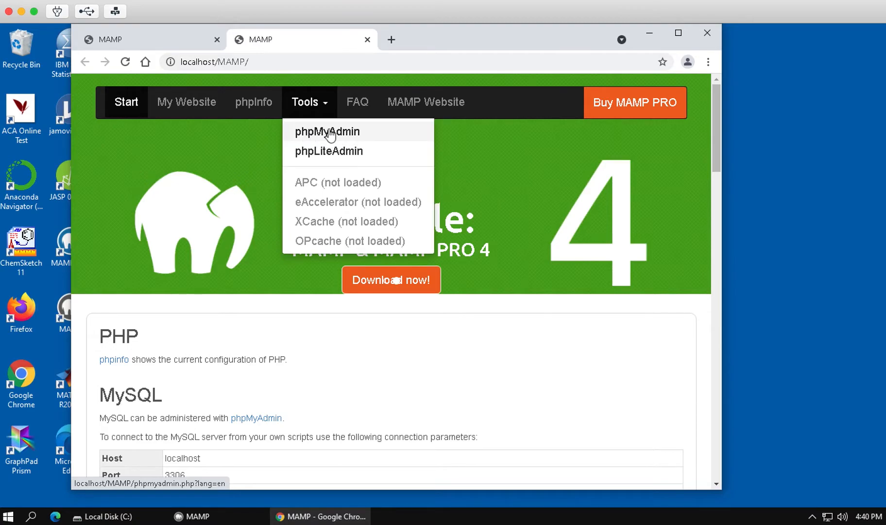
# Open phpMyAdmin from Tools, widen the browser, and go to the Databases tab's name field.
pyautogui.click(330, 135)
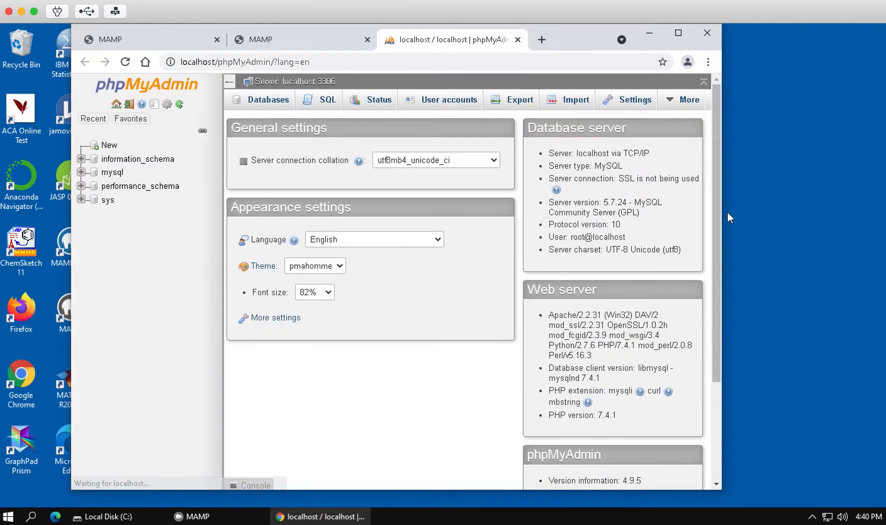
pyautogui.moveTo(724, 210); pyautogui.dragTo(861, 204)
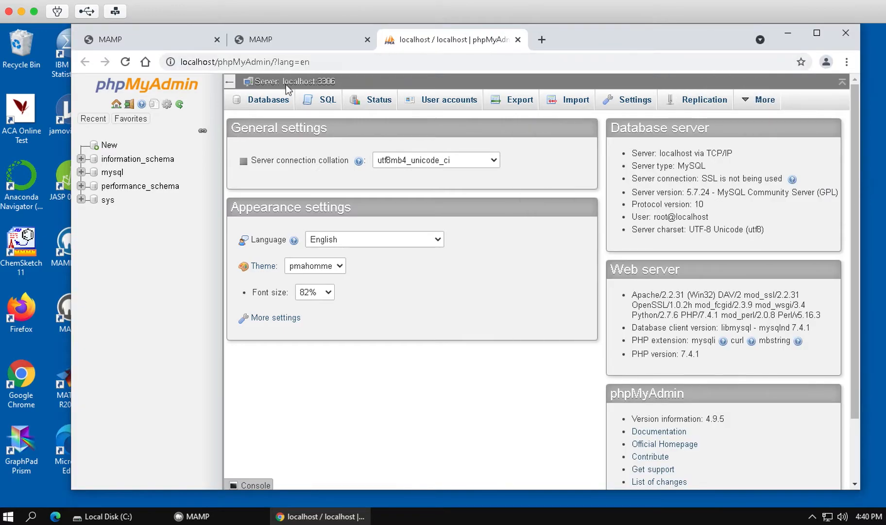
pyautogui.click(264, 102)
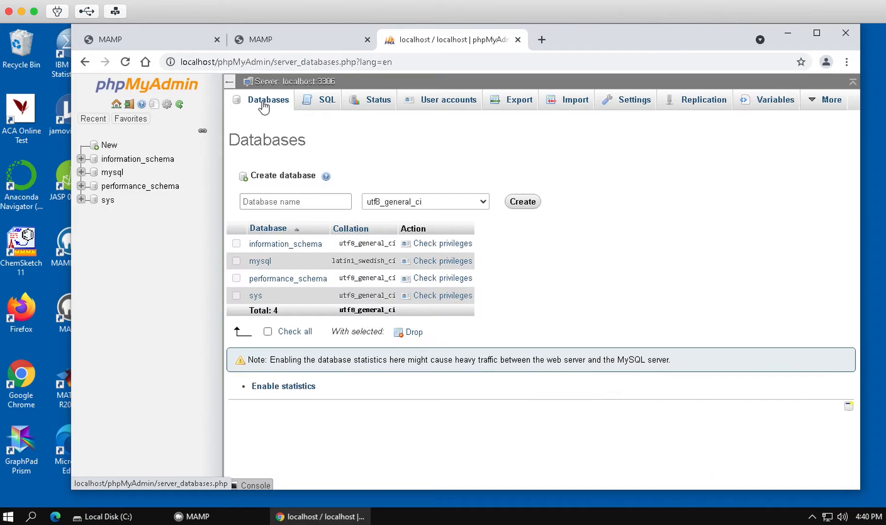
pyautogui.click(256, 199)
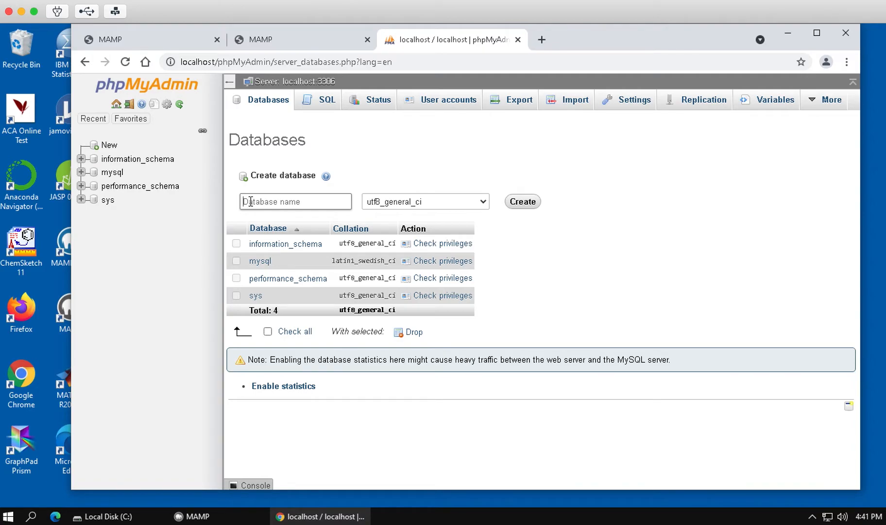
# Create a database named 'moeexamplesite' with utf8_general_ci collation.
pyautogui.write('mbeexamplesite')
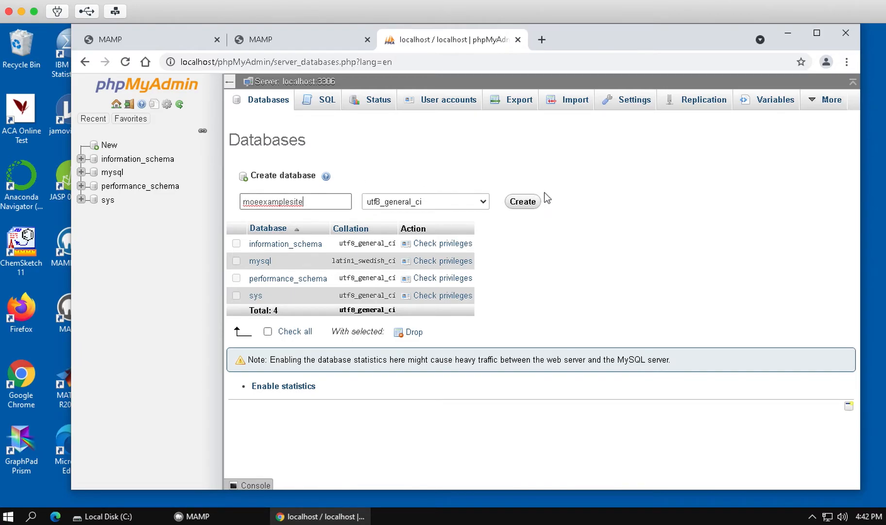
pyautogui.click(521, 201)
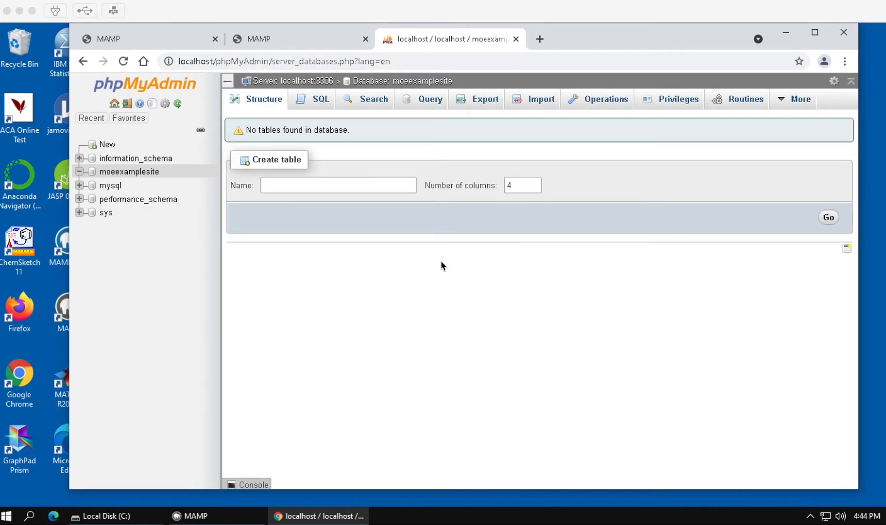
# In a new tab, search Google for 'wordpress.org' and scroll through the results.
pyautogui.click(540, 39)
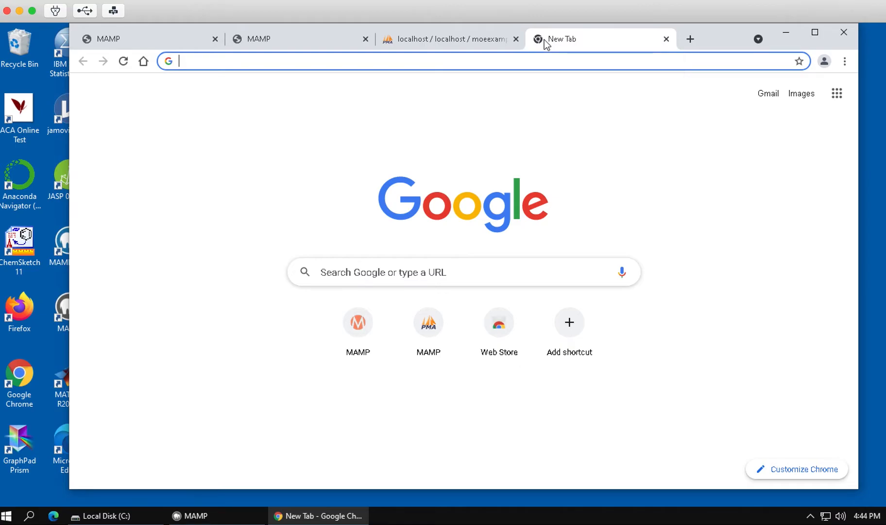
pyautogui.write('Wor\\\\\\')
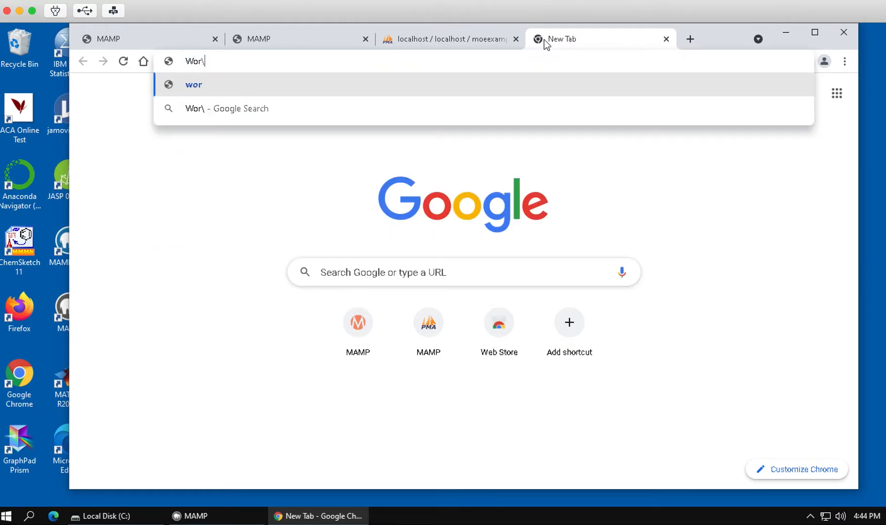
pyautogui.press('BackSpace')
pyautogui.press('BackSpace')
pyautogui.press('BackSpace')
pyautogui.press('BackSpace')
pyautogui.press('BackSpace')
pyautogui.press('BackSpace')
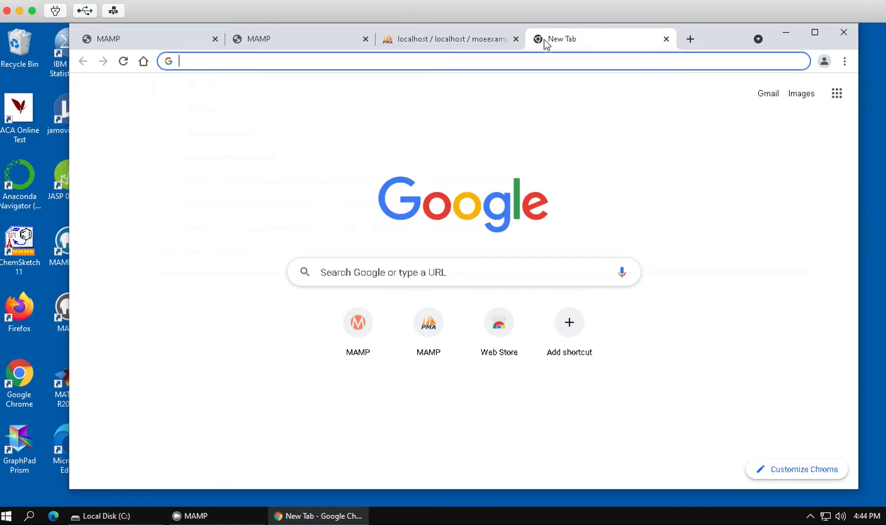
pyautogui.write('g')
pyautogui.press('Return')
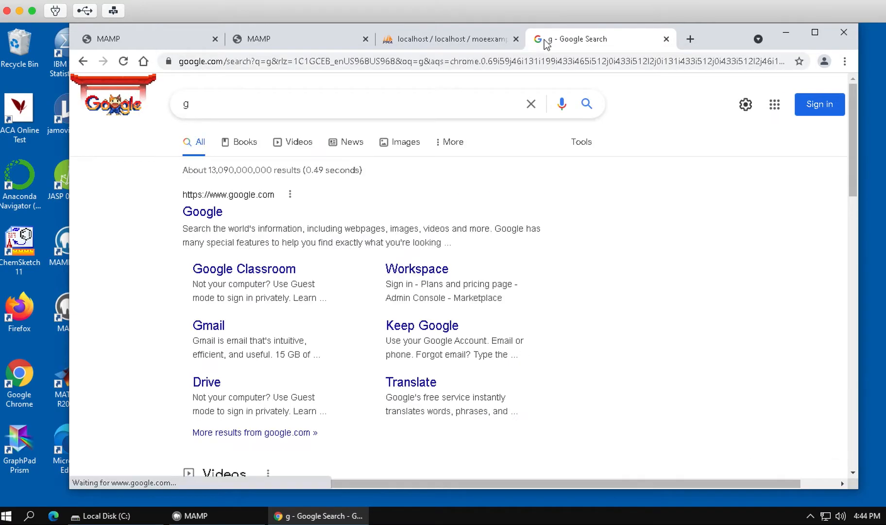
pyautogui.click(192, 107)
pyautogui.press('BackSpace')
pyautogui.write('wordpress.')
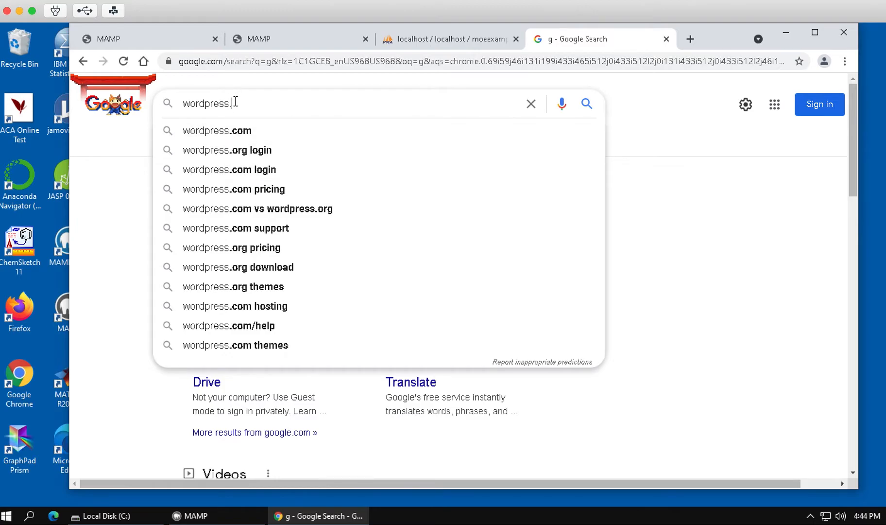
pyautogui.write('org')
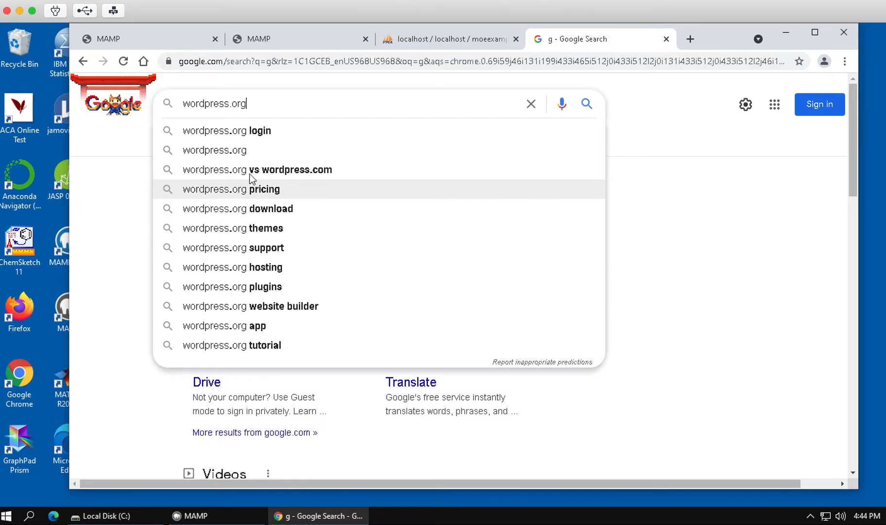
pyautogui.press('Return')
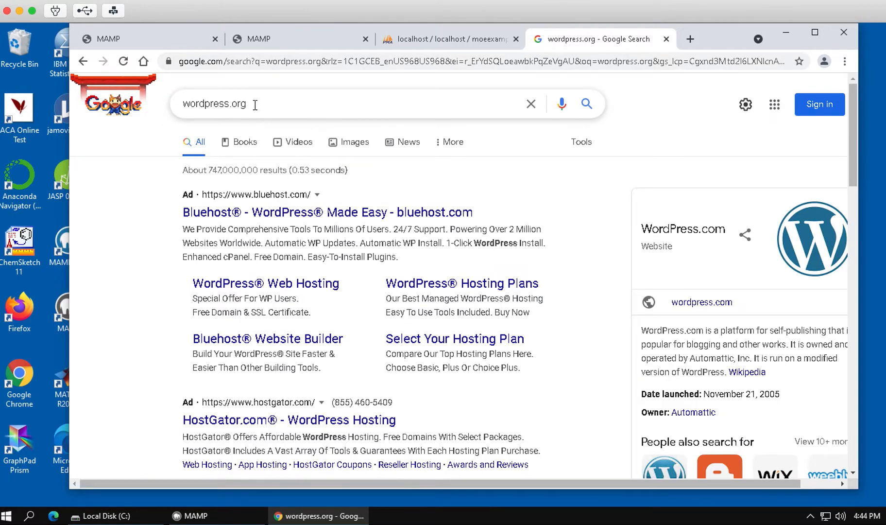
pyautogui.scroll(-1, 155, 232)
pyautogui.scroll(-5, 157, 232)
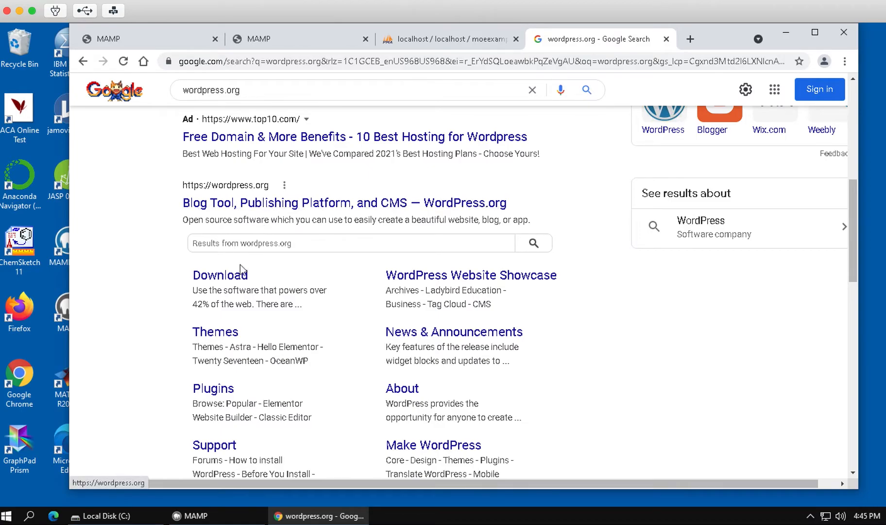
# Go to the WordPress.org Download page and its download-and-install section.
pyautogui.click(206, 275)
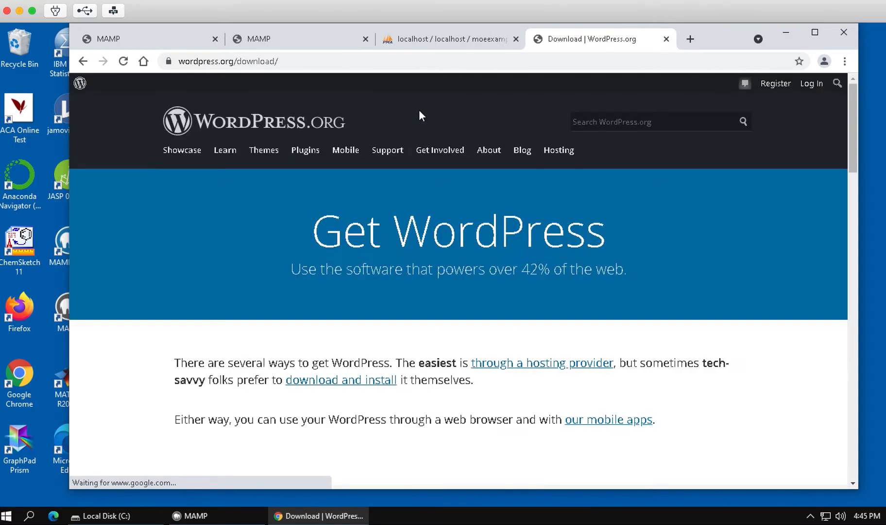
pyautogui.scroll(-3, 432, 178)
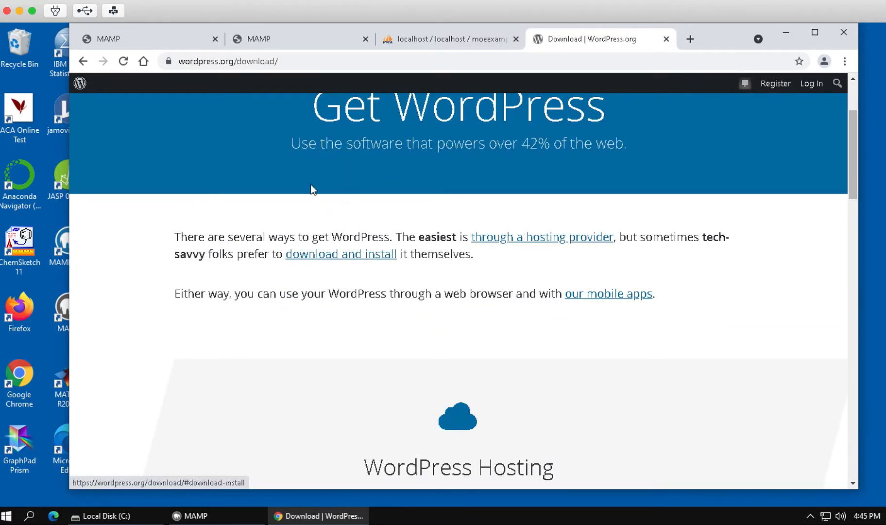
pyautogui.scroll(3, 311, 188)
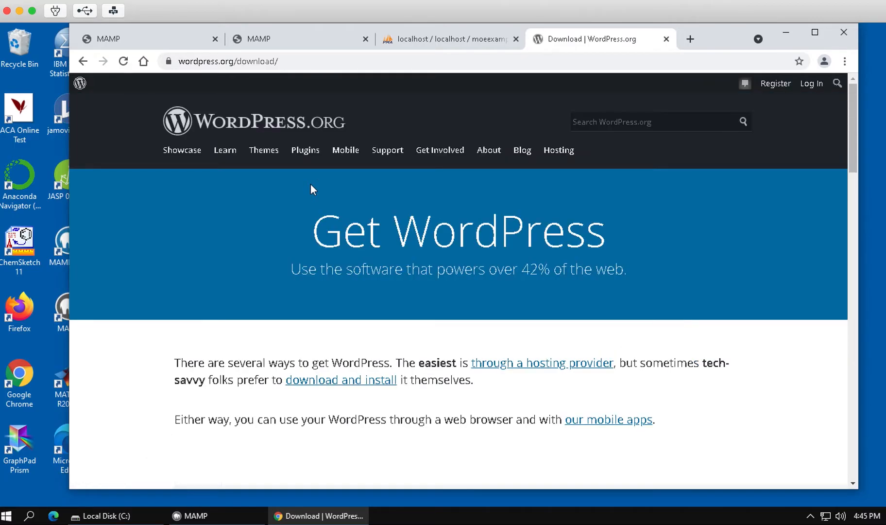
pyautogui.scroll(-4, 311, 188)
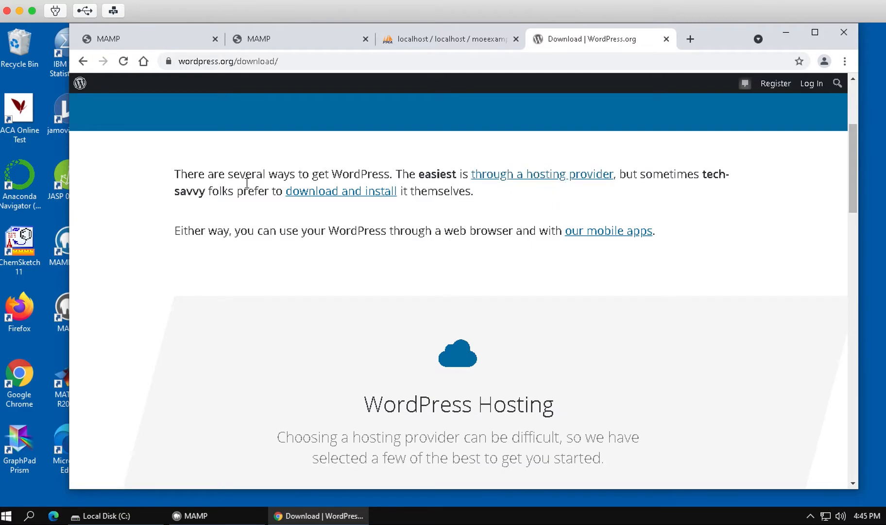
pyautogui.click(312, 194)
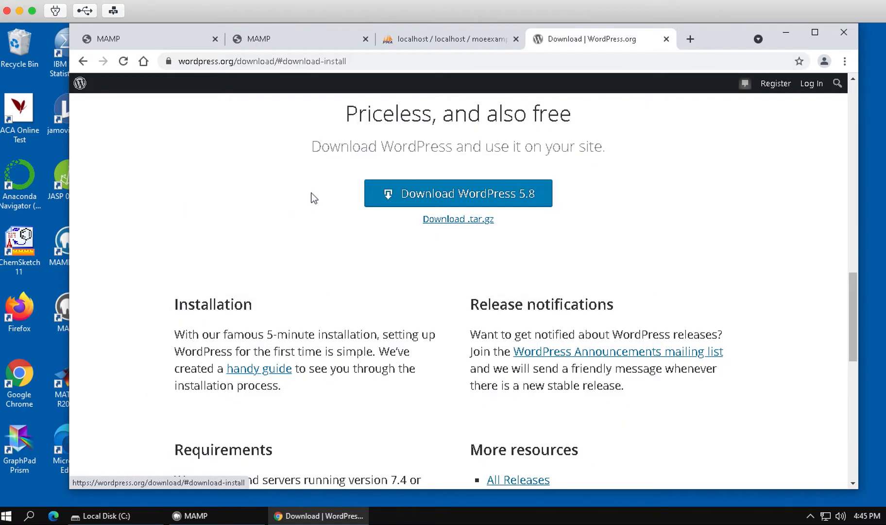
# Download the WordPress 5.8 zip and show it in its Downloads folder.
pyautogui.click(452, 192)
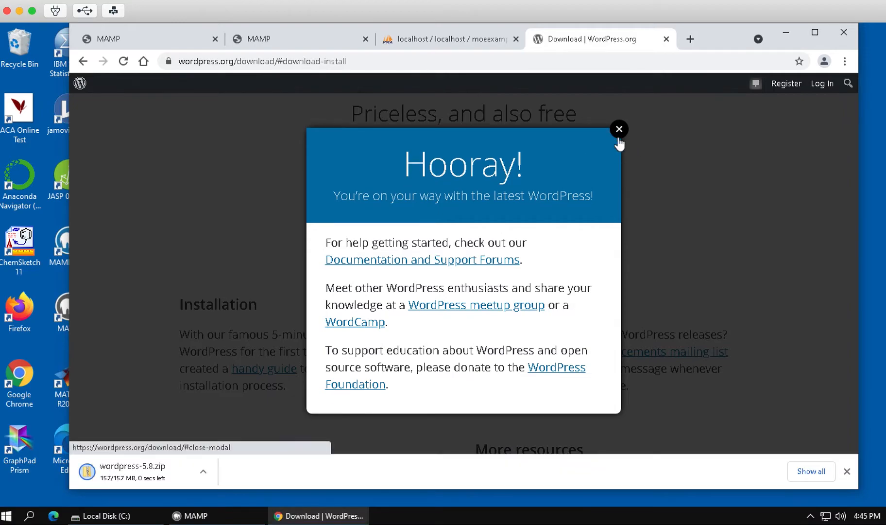
pyautogui.click(619, 130)
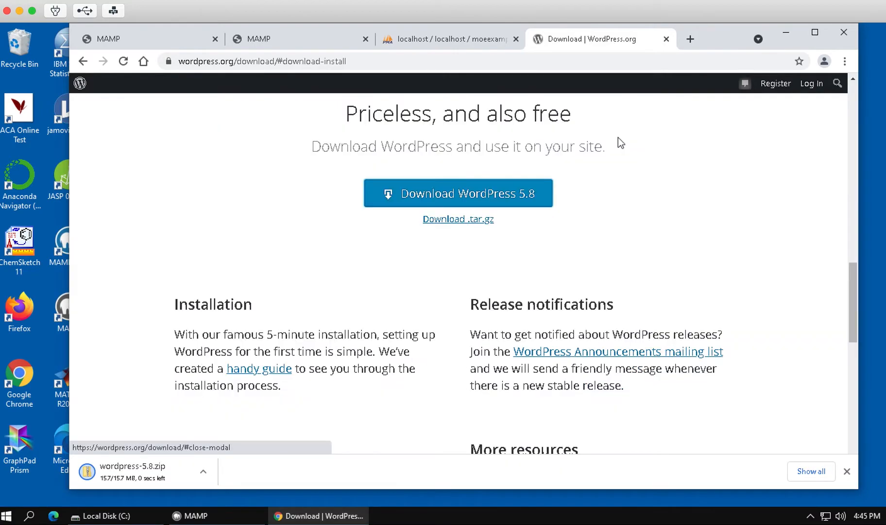
pyautogui.click(203, 471)
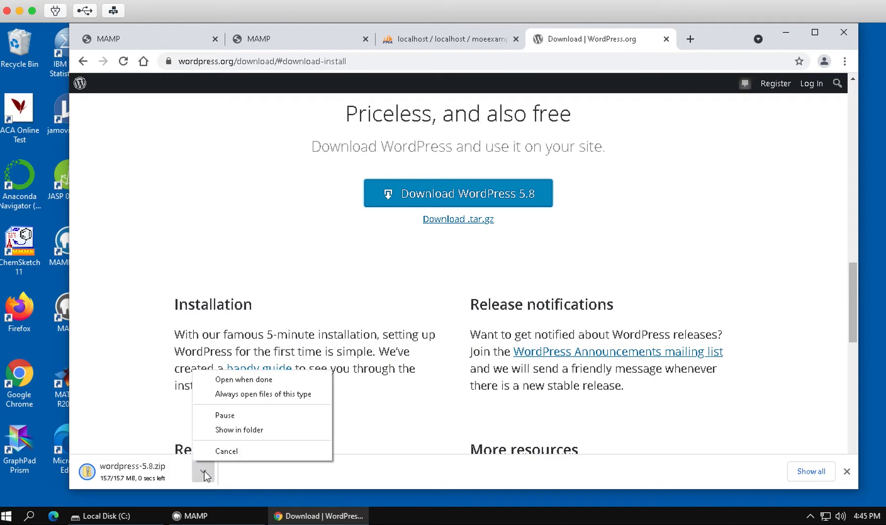
pyautogui.click(221, 430)
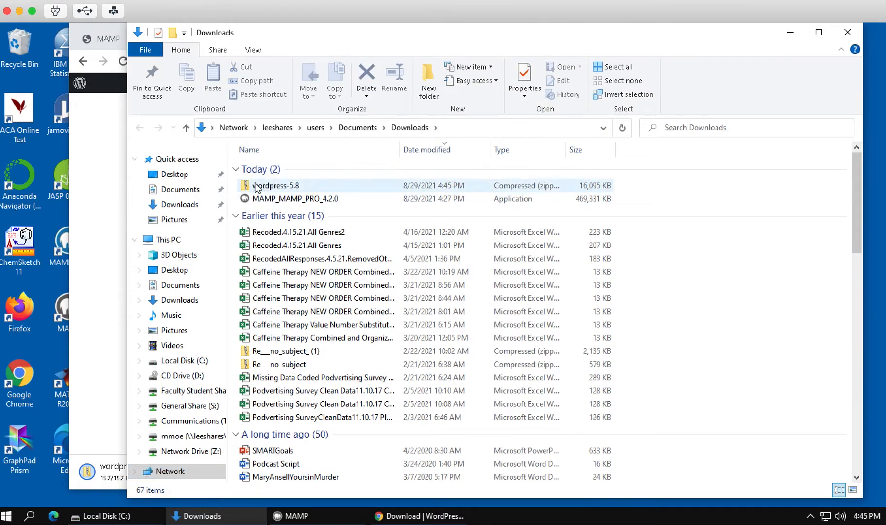
# Extract all of wordpress-5.8.zip to the suggested folder and right-click the resulting wordpress folder.
pyautogui.click(268, 185)
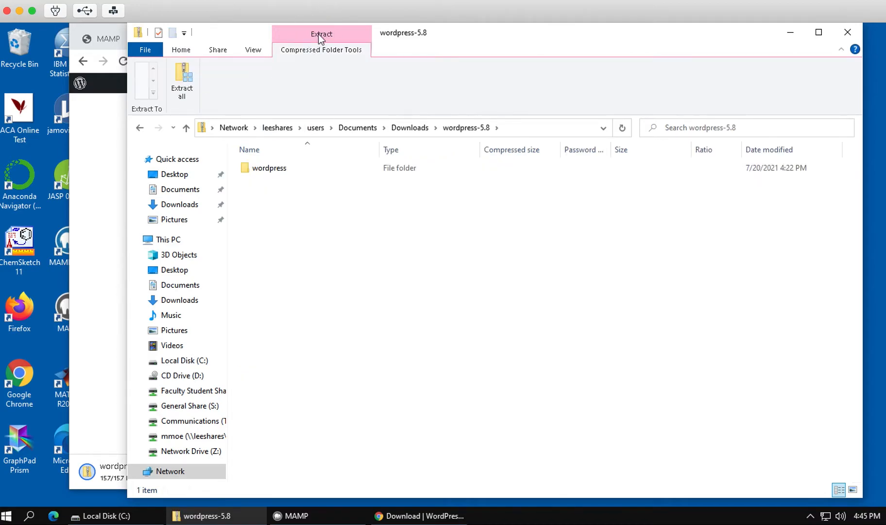
pyautogui.click(181, 77)
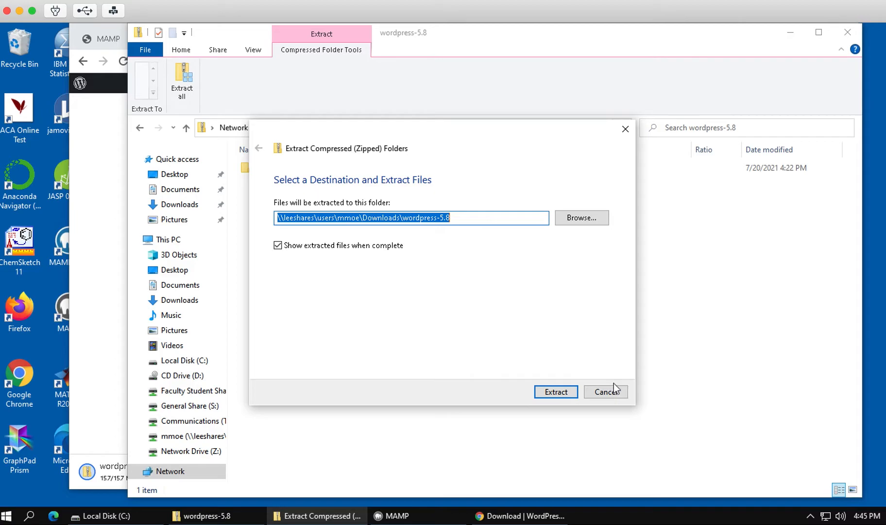
pyautogui.click(549, 392)
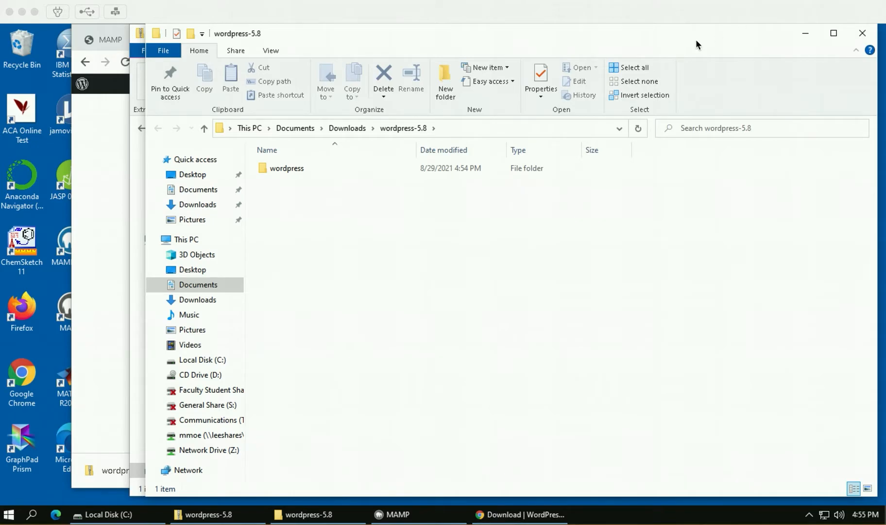
pyautogui.click(287, 168)
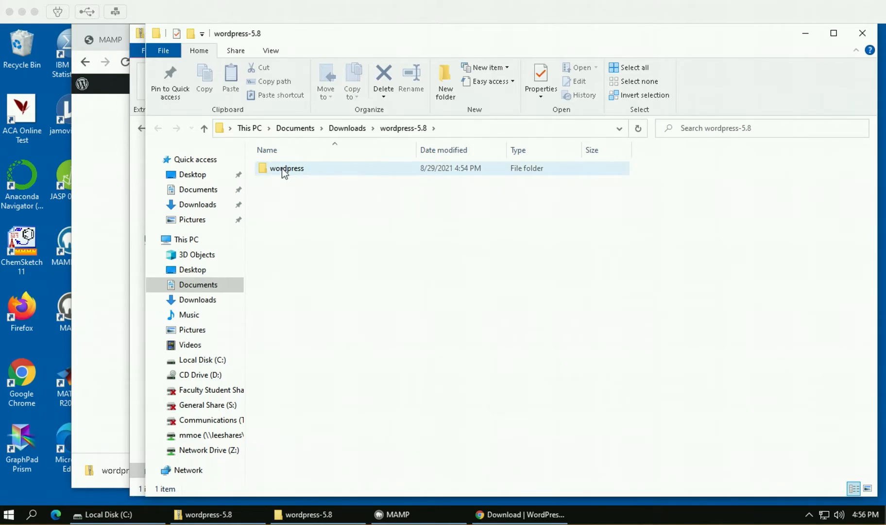
pyautogui.rightClick(282, 168)
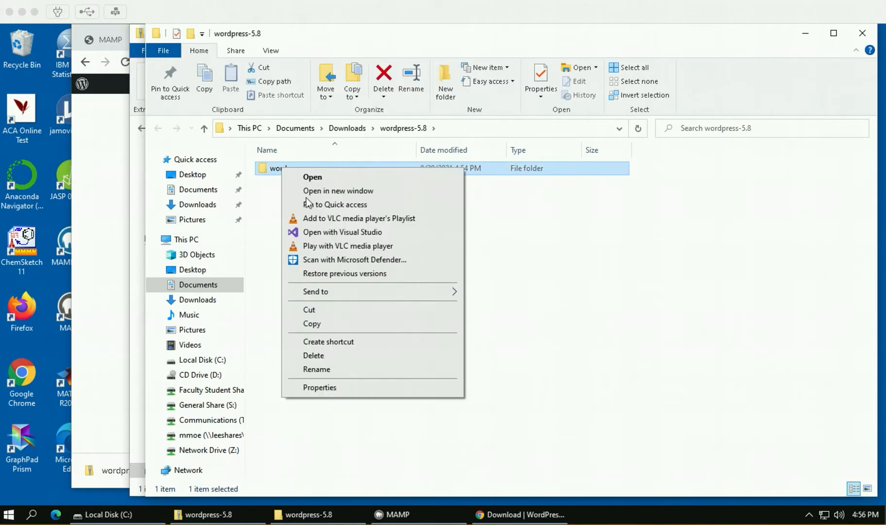
# Rename the wordpress folder inside wordpress-5.8 to 'moeexamplesite'.
pyautogui.click(317, 369)
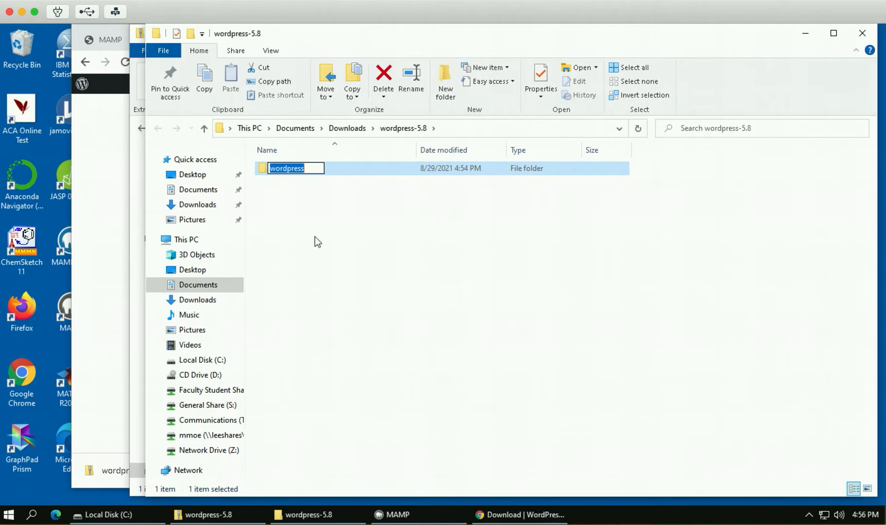
pyautogui.write('moeexample')
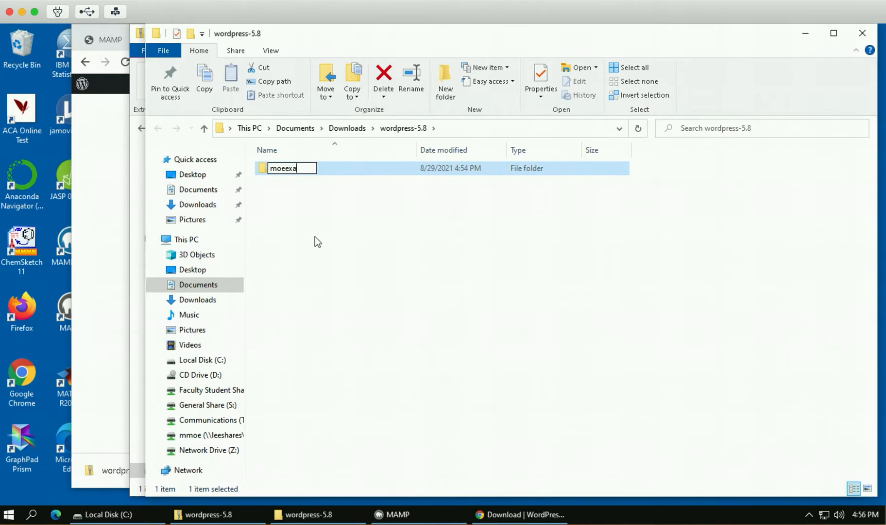
pyautogui.write('site')
pyautogui.press('Return')
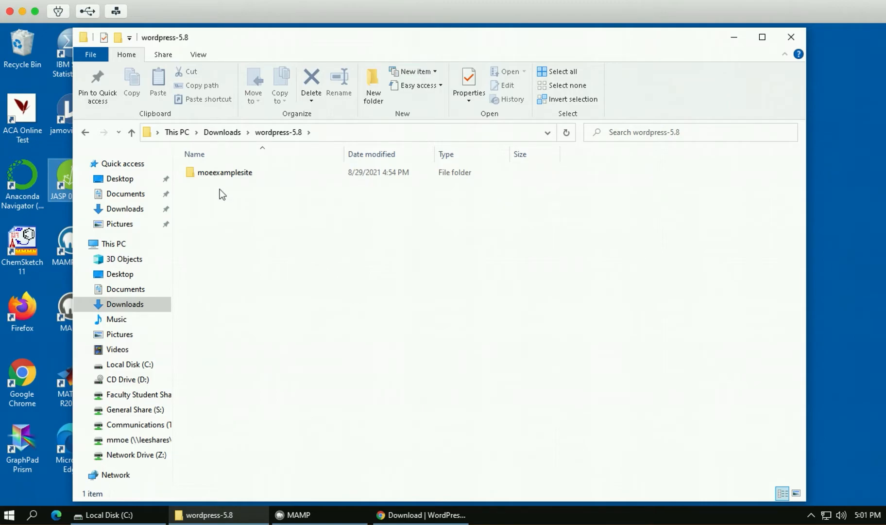
# Open a second File Explorer window and navigate it to C:\MAMP.
pyautogui.click(90, 55)
pyautogui.click(130, 77)
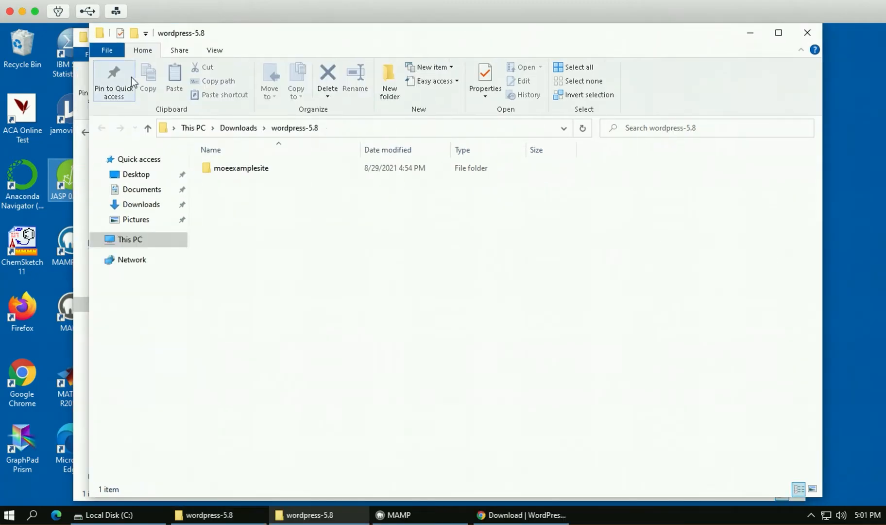
pyautogui.moveTo(269, 39); pyautogui.dragTo(450, 42)
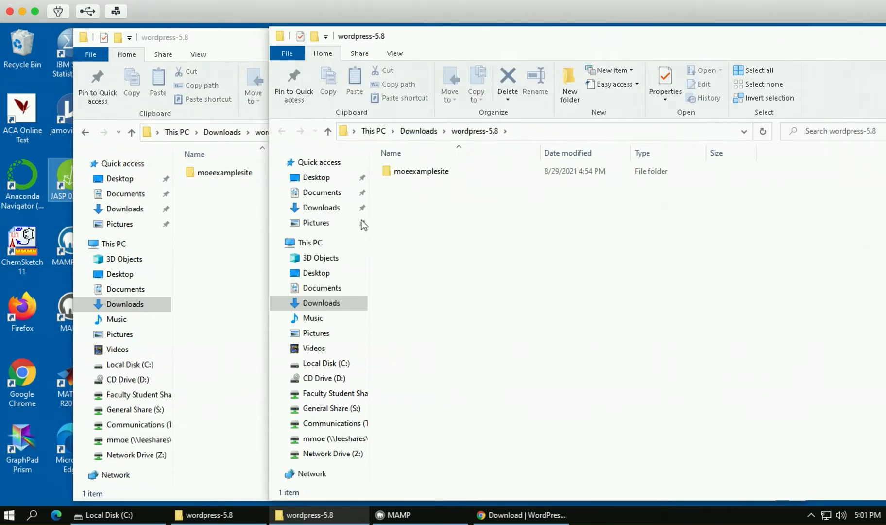
pyautogui.click(317, 363)
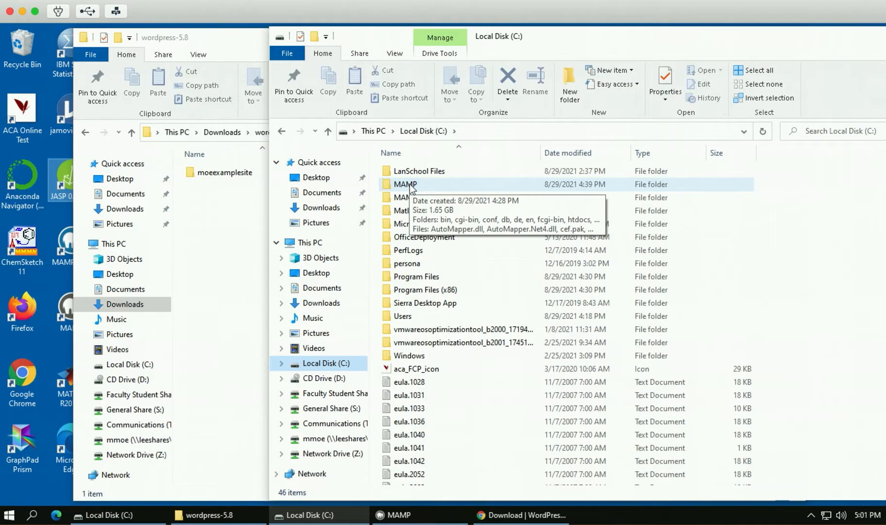
pyautogui.doubleClick(410, 184)
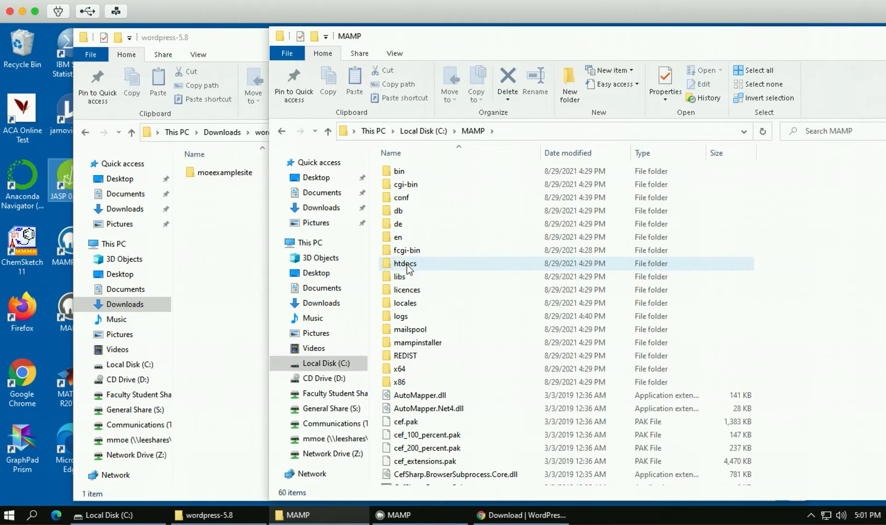
# Reposition the wordpress-5.8 window so both windows are visible side by side.
pyautogui.click(202, 173)
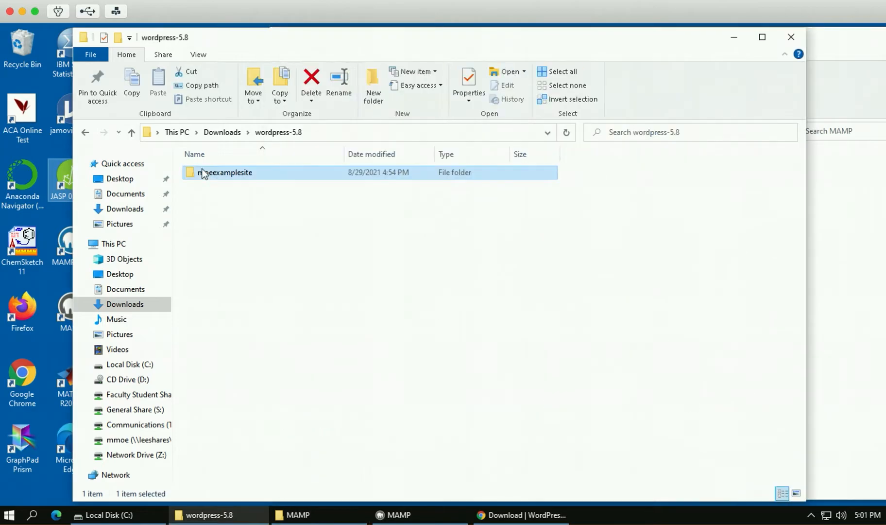
pyautogui.moveTo(492, 46); pyautogui.dragTo(541, 383)
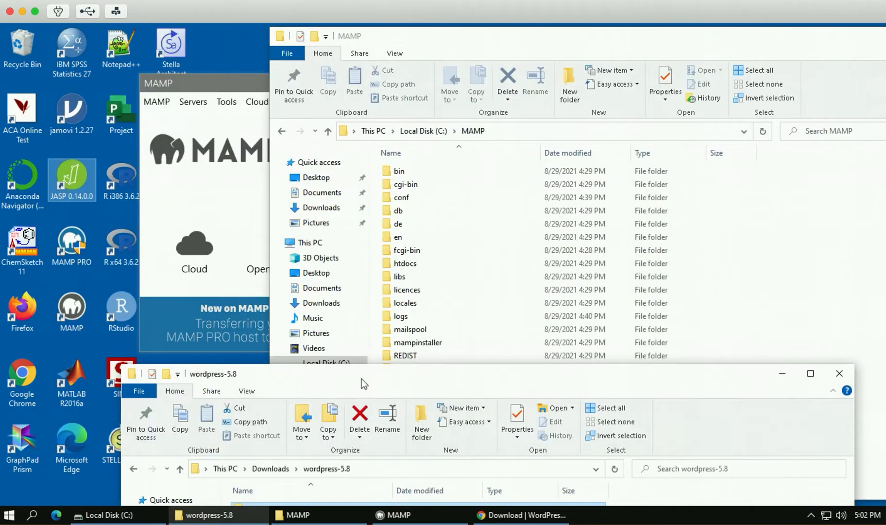
pyautogui.moveTo(392, 374); pyautogui.dragTo(363, 291)
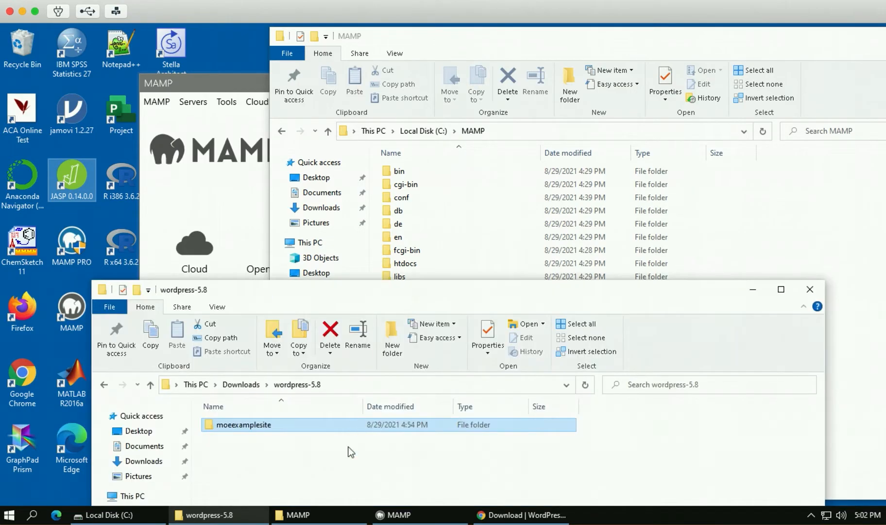
pyautogui.moveTo(222, 425); pyautogui.dragTo(227, 444)
# Copy the moeexamplesite folder and paste it into C:\MAMP\htdocs.
pyautogui.rightClick(230, 424)
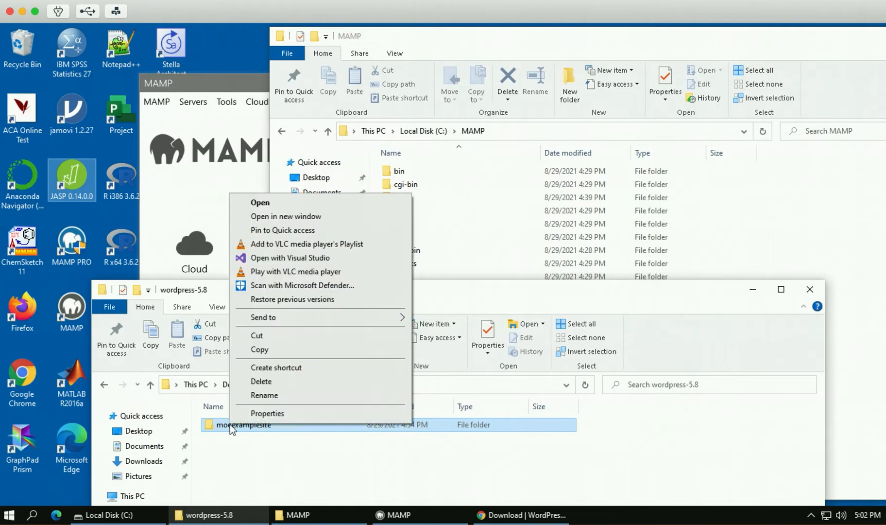
pyautogui.click(266, 351)
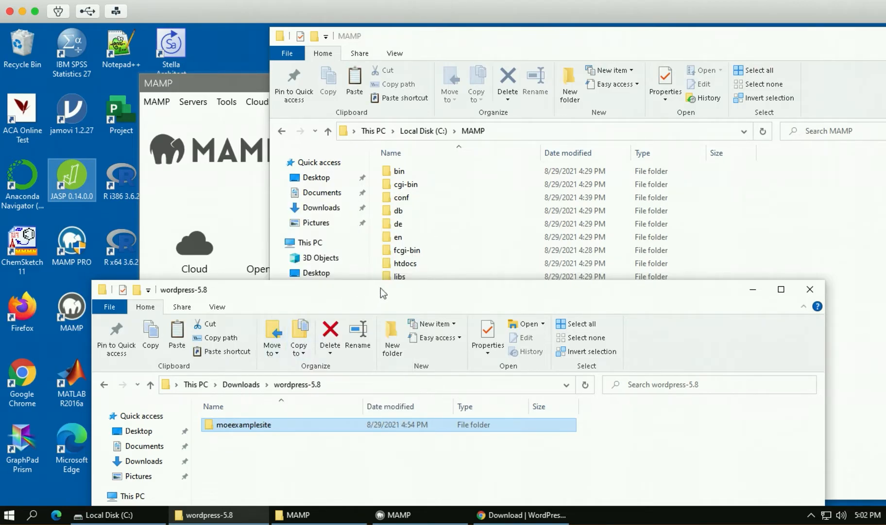
pyautogui.click(409, 266)
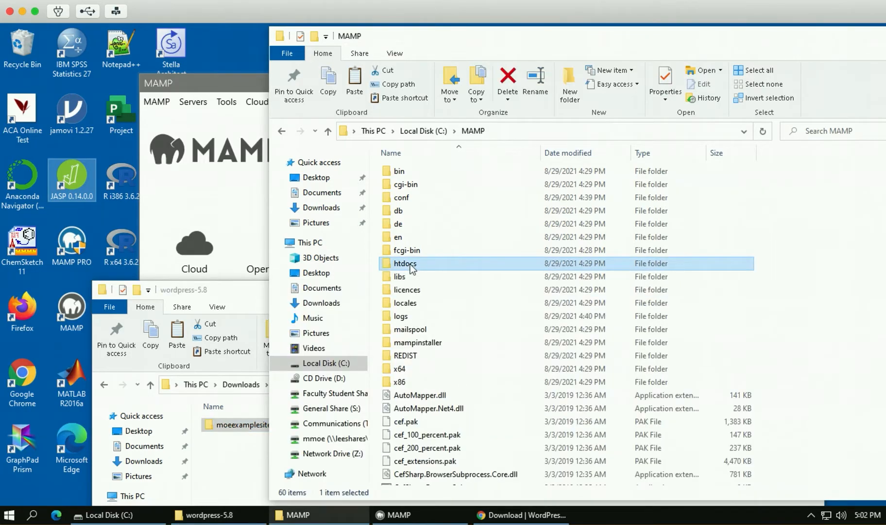
pyautogui.rightClick(412, 269)
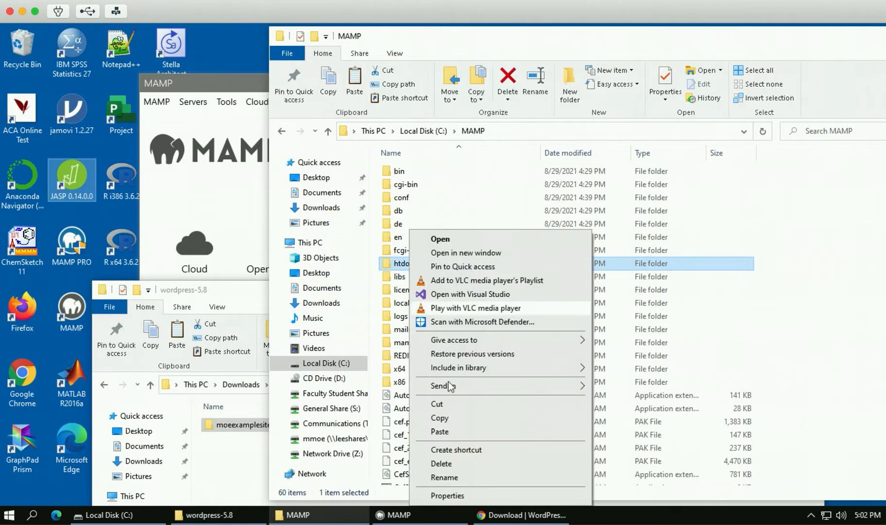
pyautogui.click(452, 433)
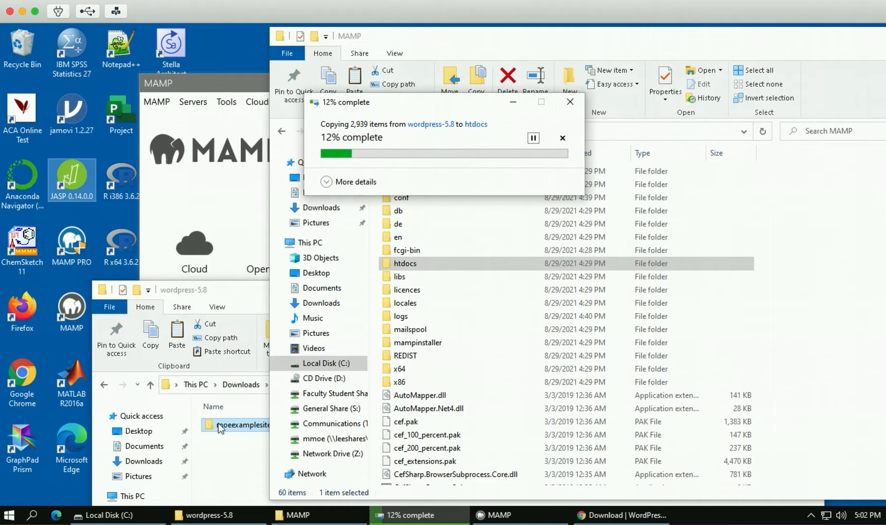
pyautogui.click(416, 264)
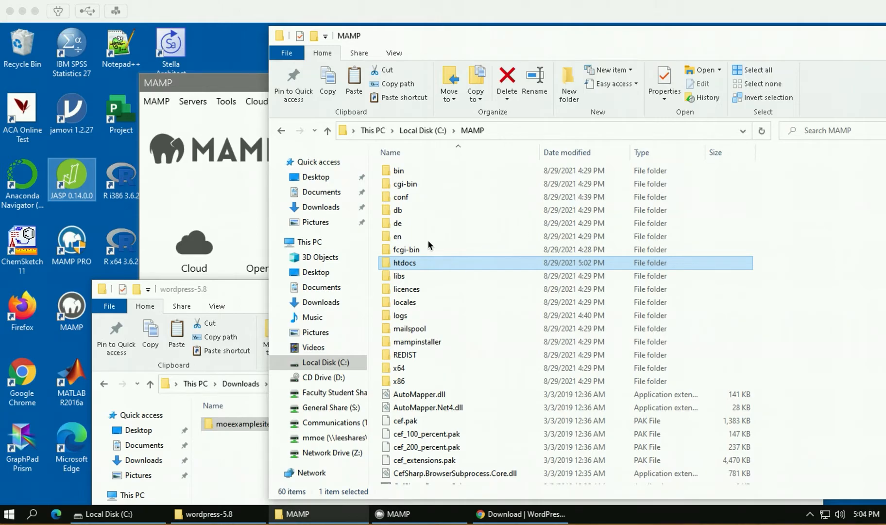
# Check htdocs\moeexamplesite contains the WordPress files, return to C:\MAMP, and focus the MAMP window.
pyautogui.click(404, 263)
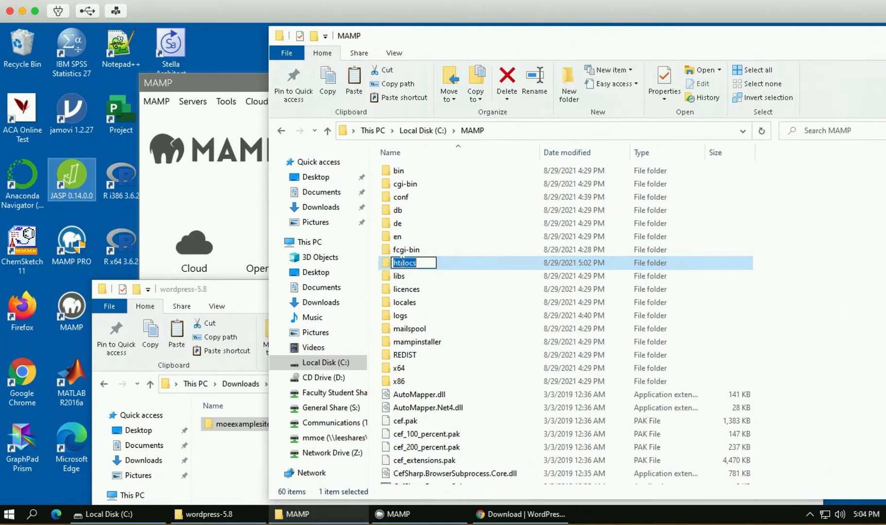
pyautogui.doubleClick(388, 263)
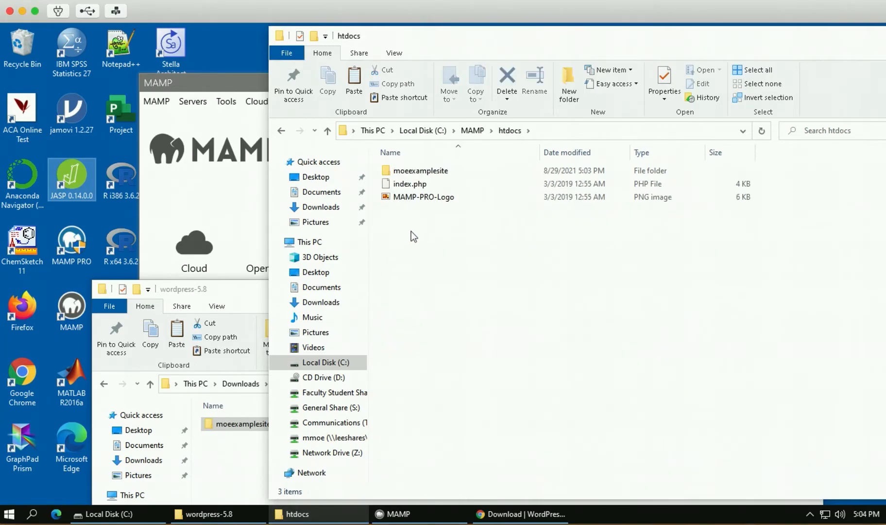
pyautogui.doubleClick(409, 172)
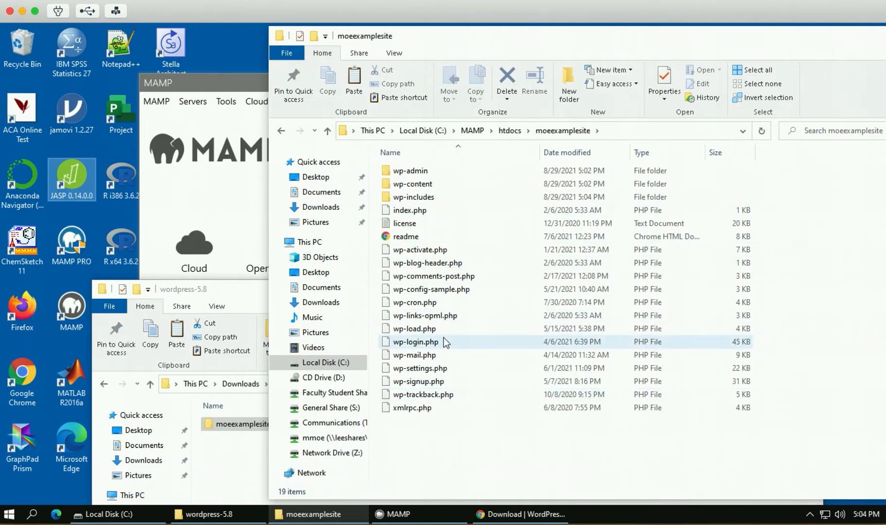
pyautogui.click(281, 132)
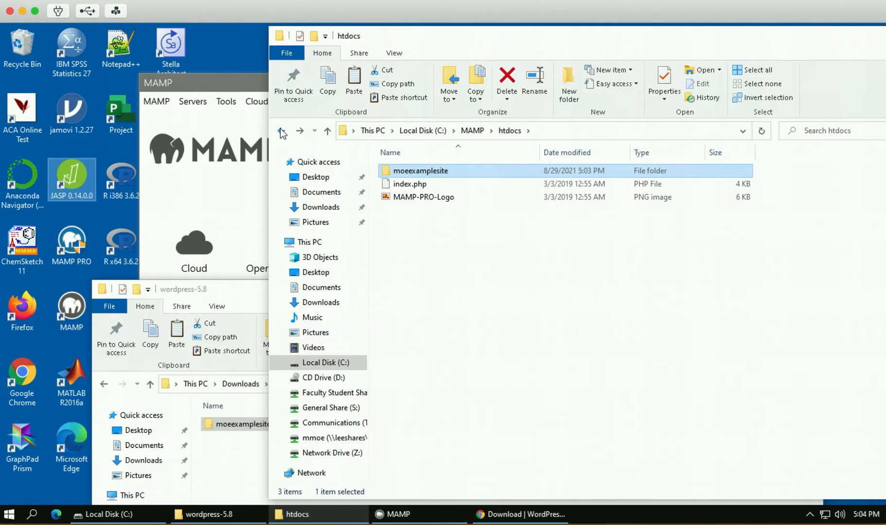
pyautogui.click(281, 131)
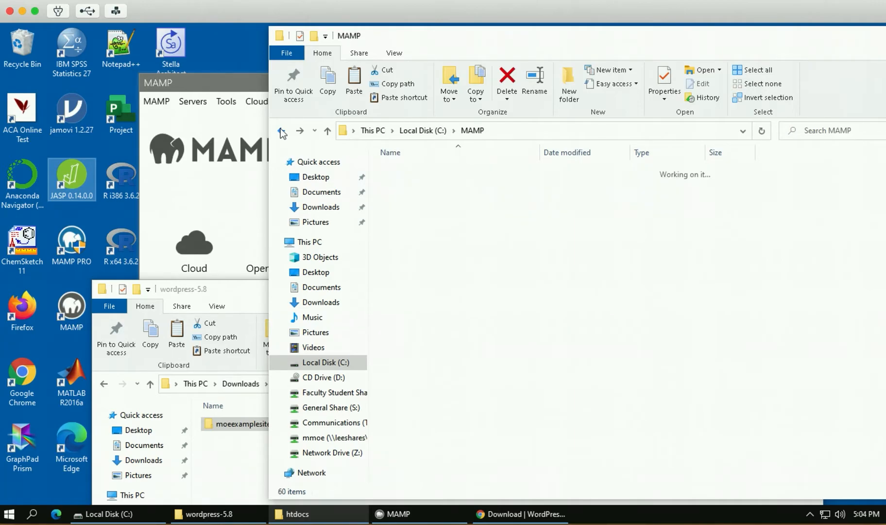
pyautogui.click(193, 83)
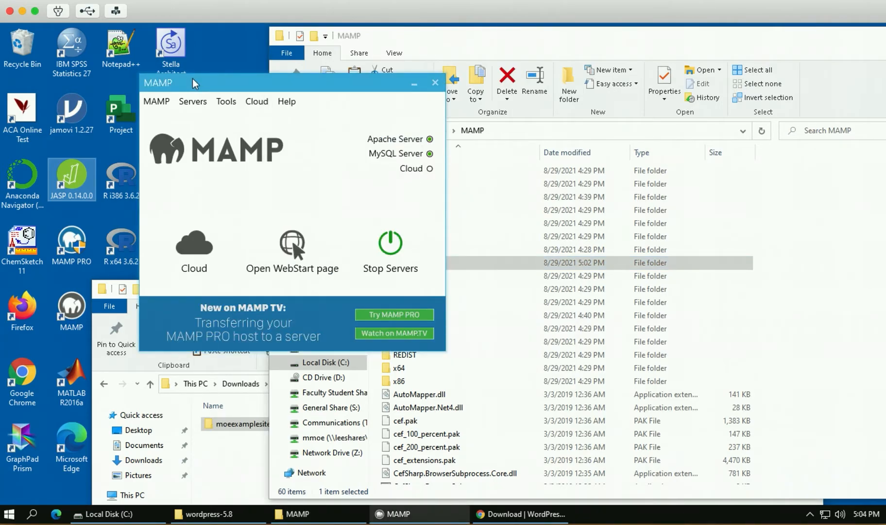
# Reposition the MAMP window and choose MAMP > Preferences from its menu.
pyautogui.moveTo(229, 89); pyautogui.dragTo(162, 56)
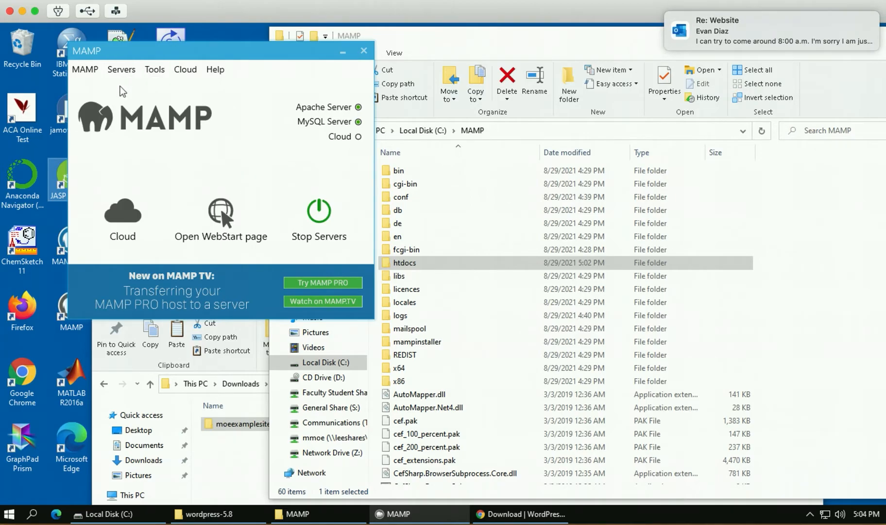
pyautogui.click(83, 71)
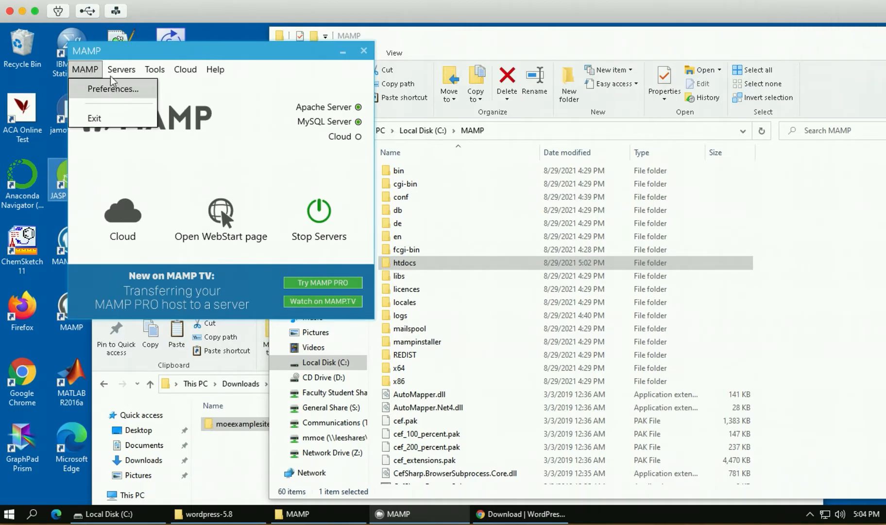
pyautogui.click(138, 56)
pyautogui.moveTo(144, 50); pyautogui.dragTo(318, 30)
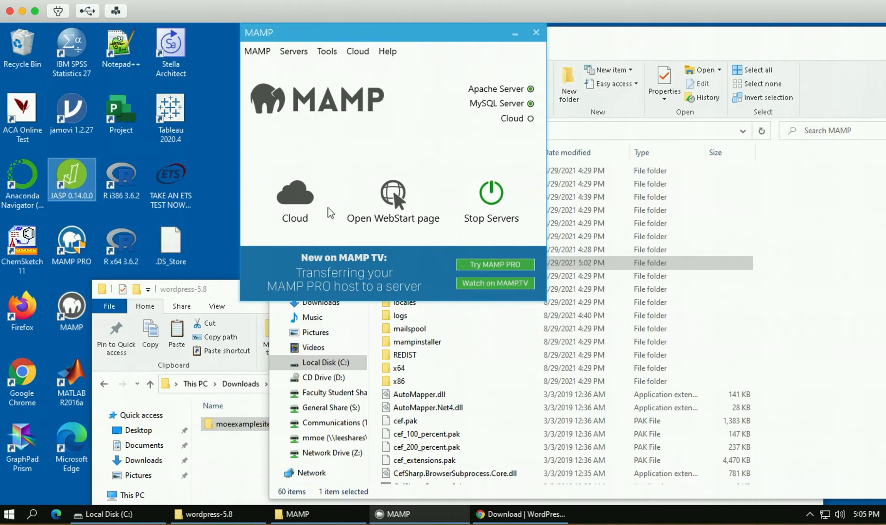
pyautogui.moveTo(380, 37); pyautogui.dragTo(340, 51)
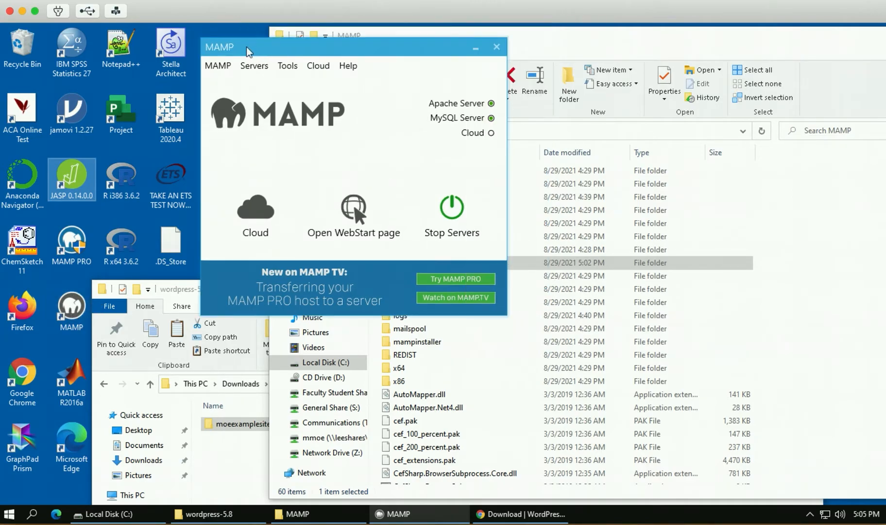
pyautogui.click(218, 65)
pyautogui.click(235, 85)
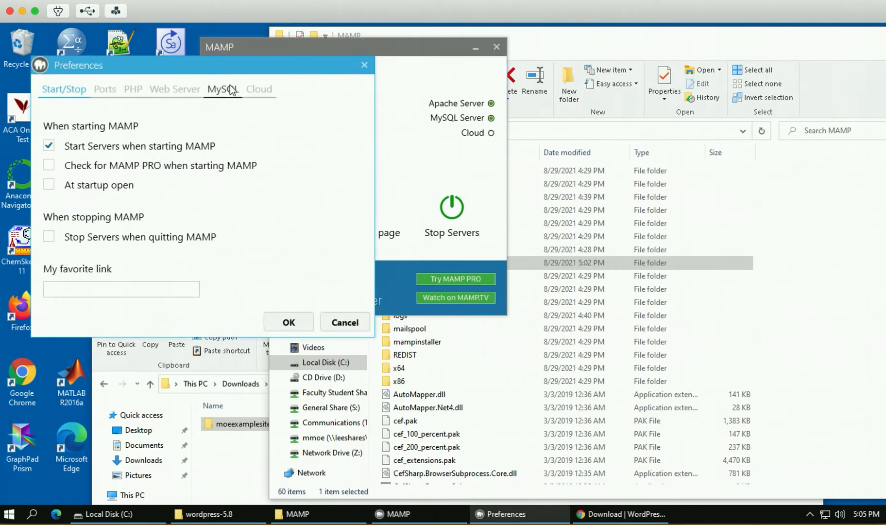
# Set the Web Server document root to C:\MAMP\htdocs\moeexamplesite and save the preferences.
pyautogui.click(169, 92)
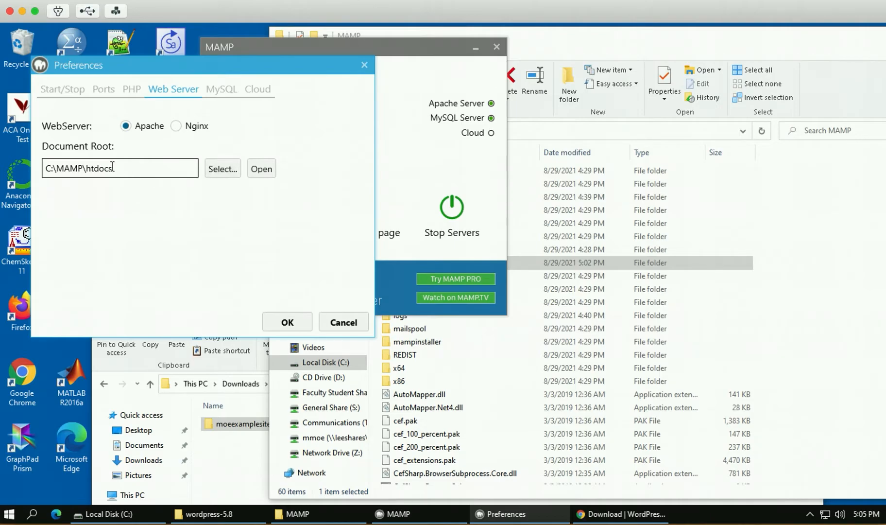
pyautogui.click(222, 169)
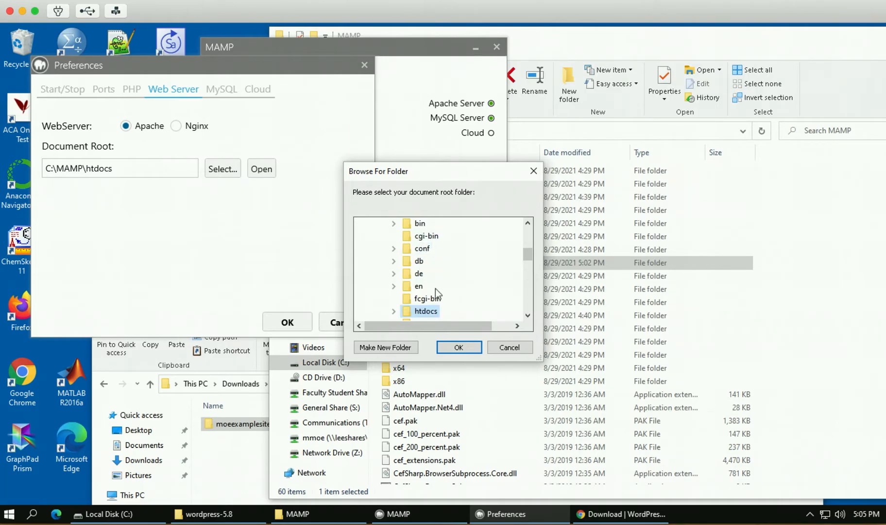
pyautogui.scroll(-1, 435, 288)
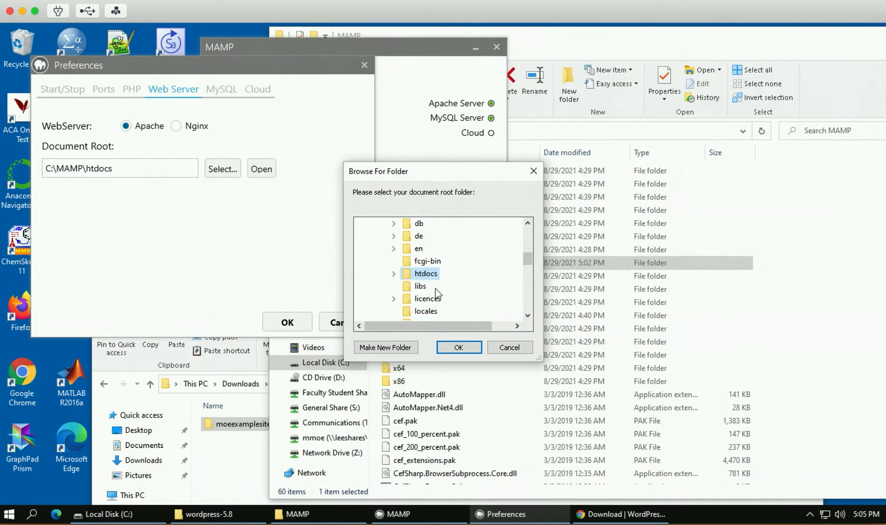
pyautogui.click(395, 272)
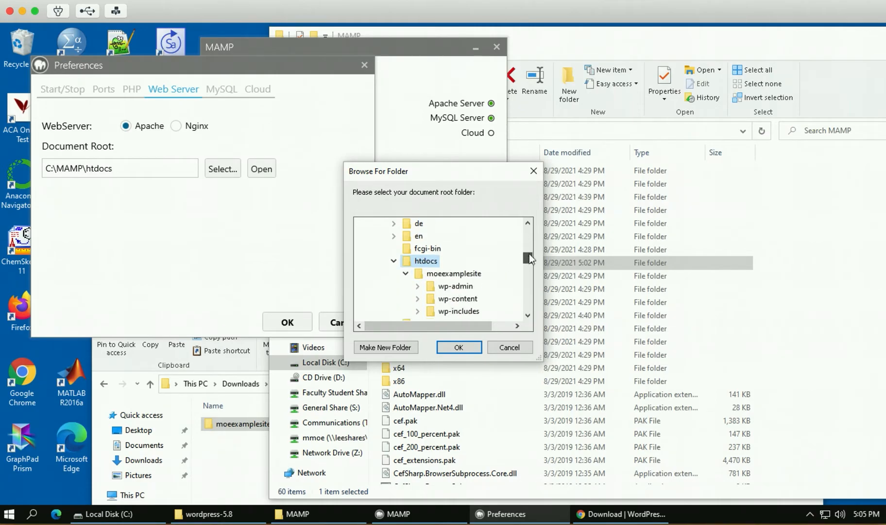
pyautogui.click(442, 287)
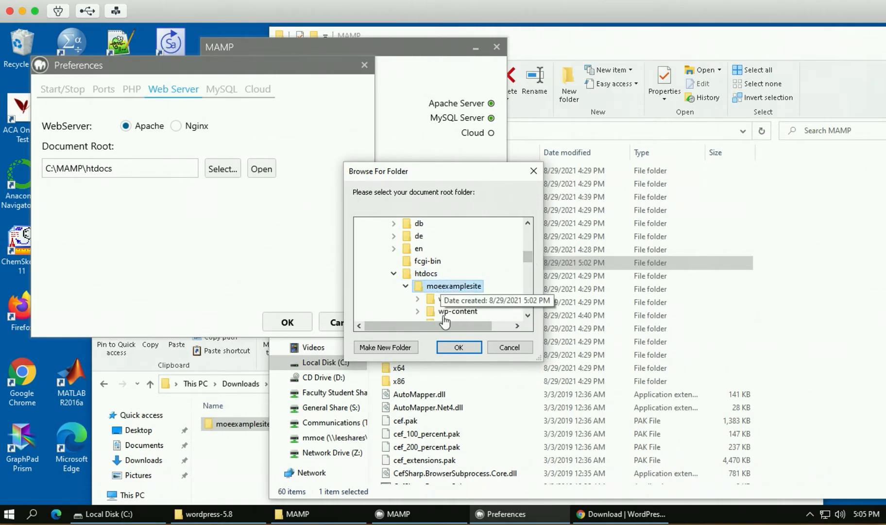
pyautogui.click(458, 347)
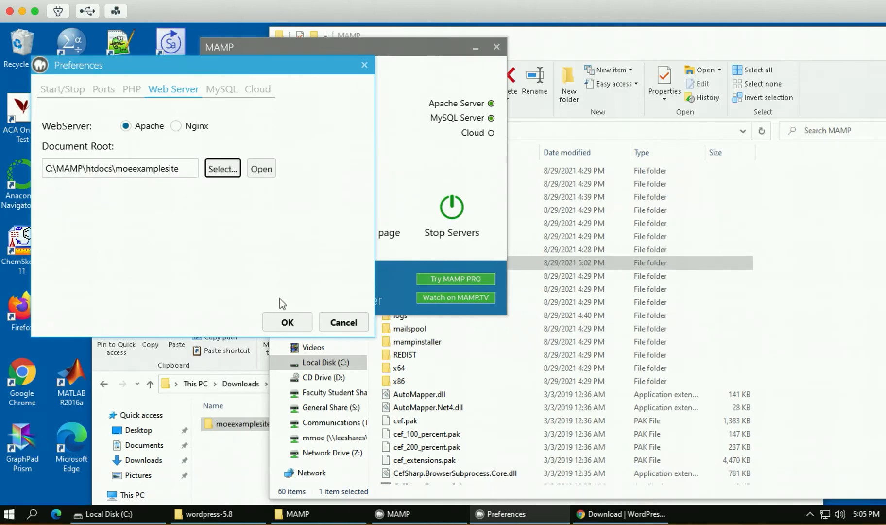
pyautogui.click(287, 320)
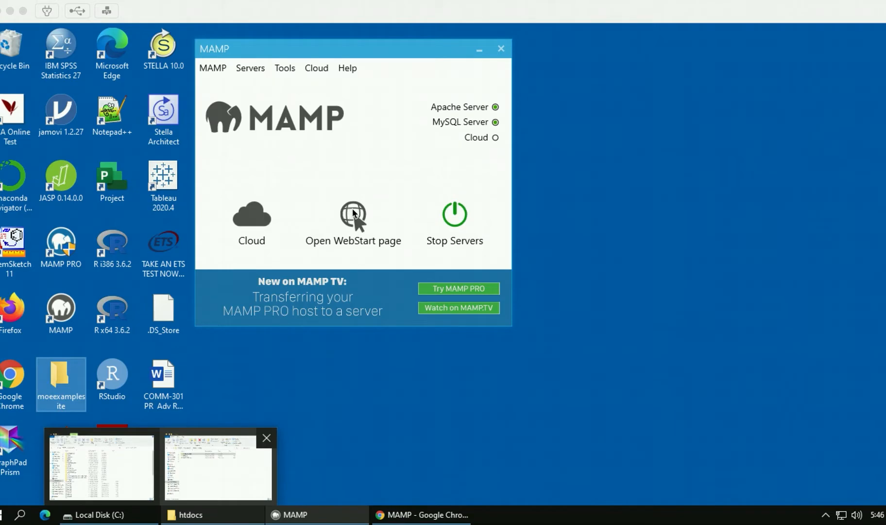
# Open the MAMP WebStart page and follow its My Website link to localhost.
pyautogui.click(353, 214)
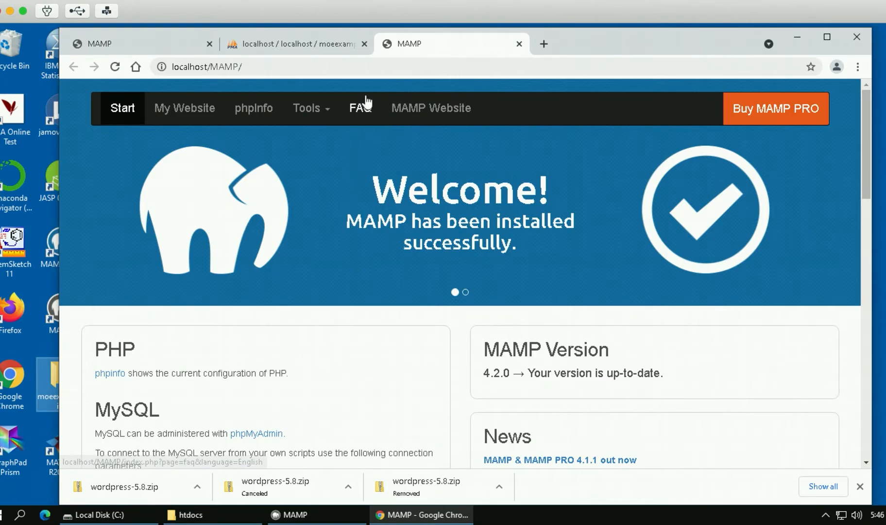
pyautogui.click(192, 110)
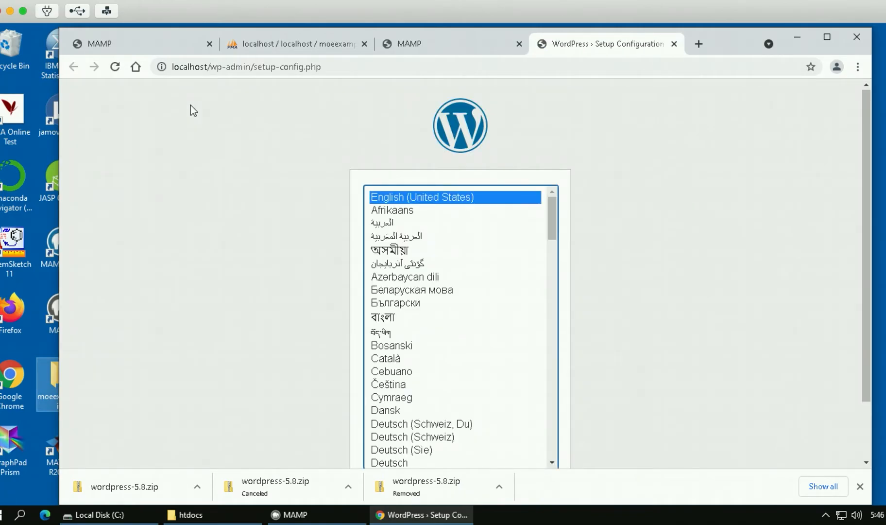
# Scroll through the setup language page, leaving English (United States) selected.
pyautogui.scroll(-1, 636, 213)
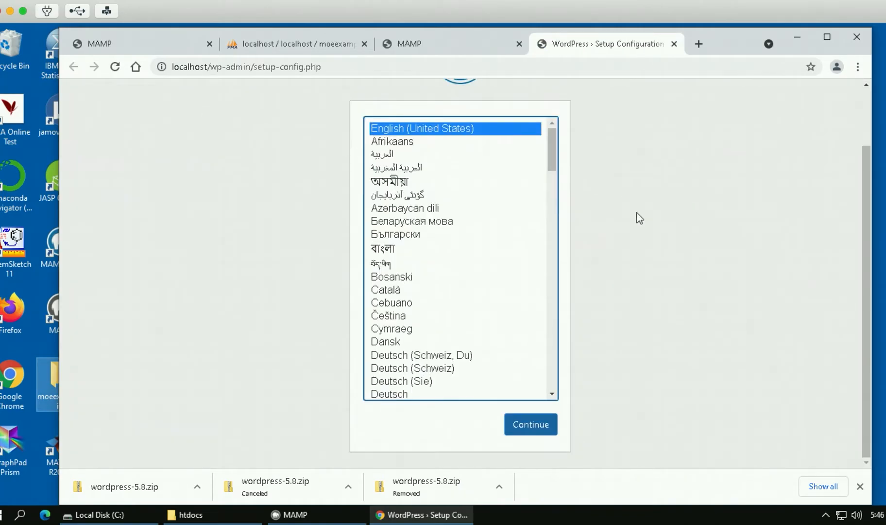
pyautogui.scroll(1, 619, 193)
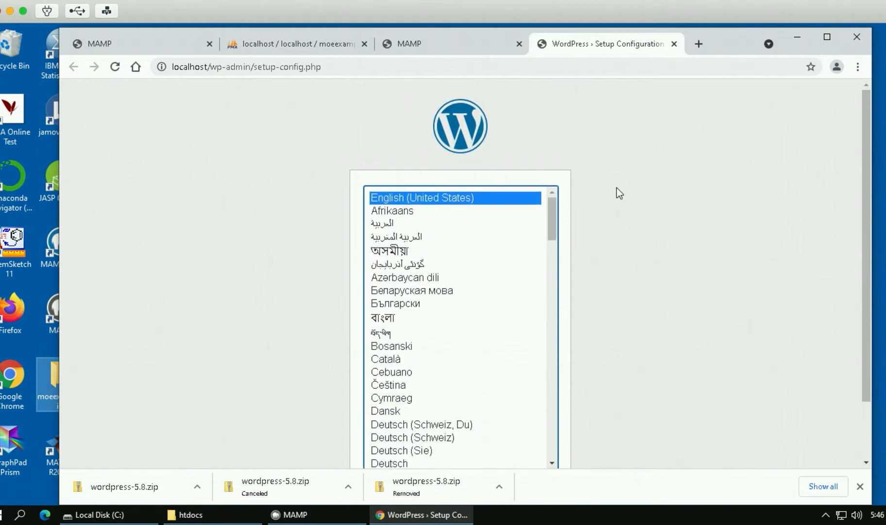
pyautogui.scroll(-1, 619, 192)
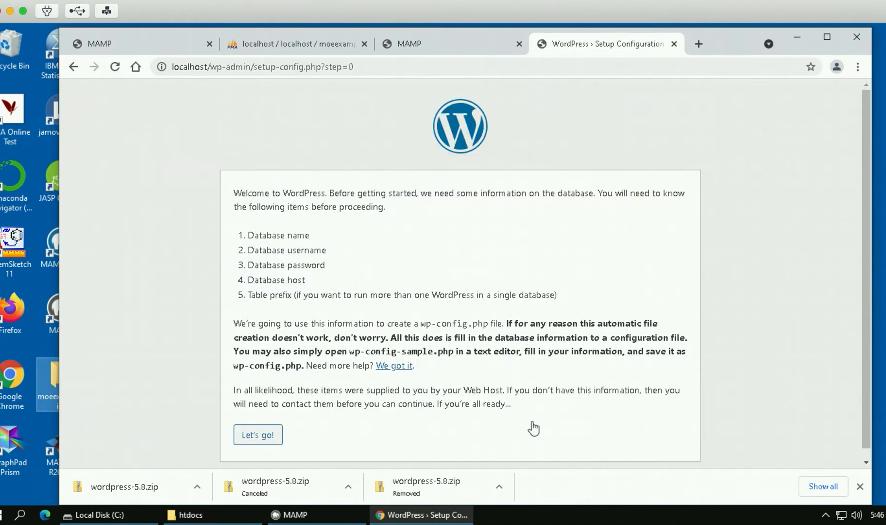
# Open the database connection form and enter moeexamplesite as the database name.
pyautogui.click(255, 436)
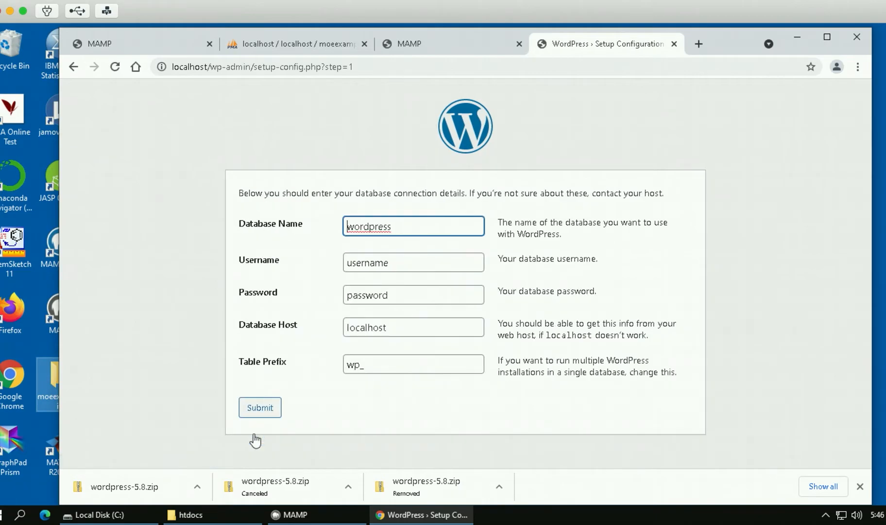
pyautogui.moveTo(402, 226); pyautogui.dragTo(339, 228)
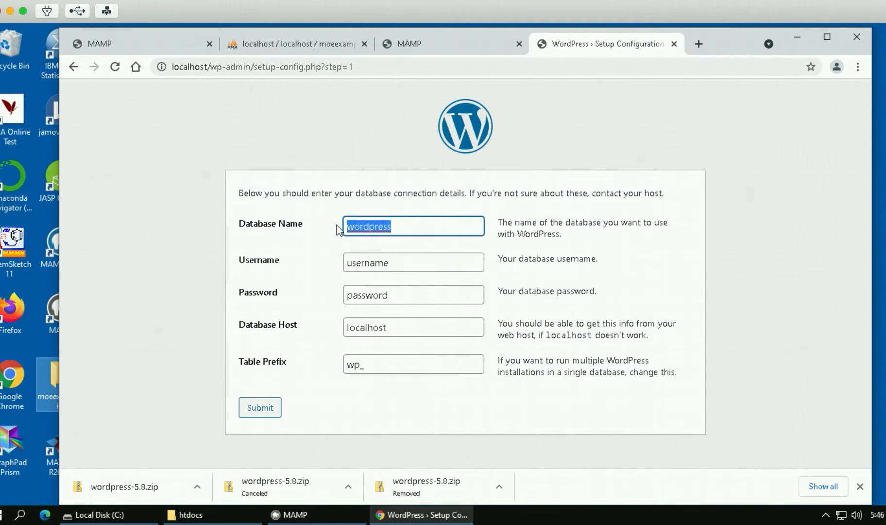
pyautogui.write('moe')
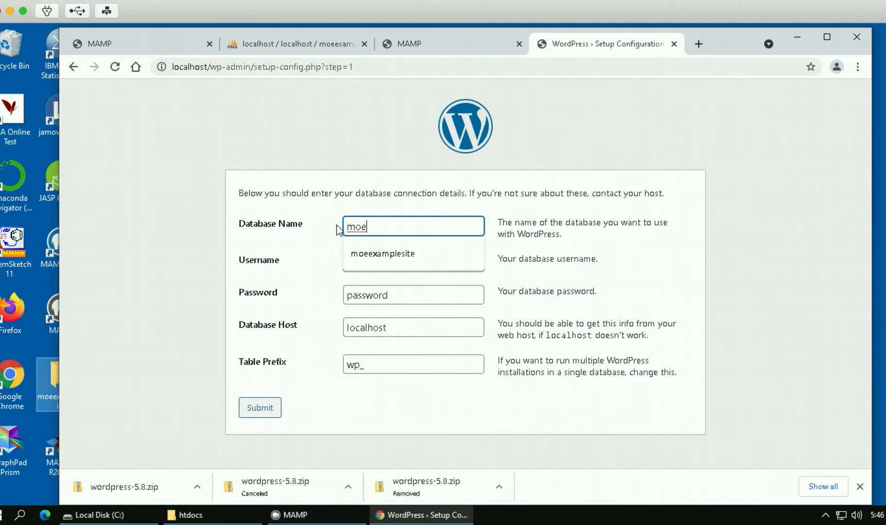
pyautogui.write('examplesite')
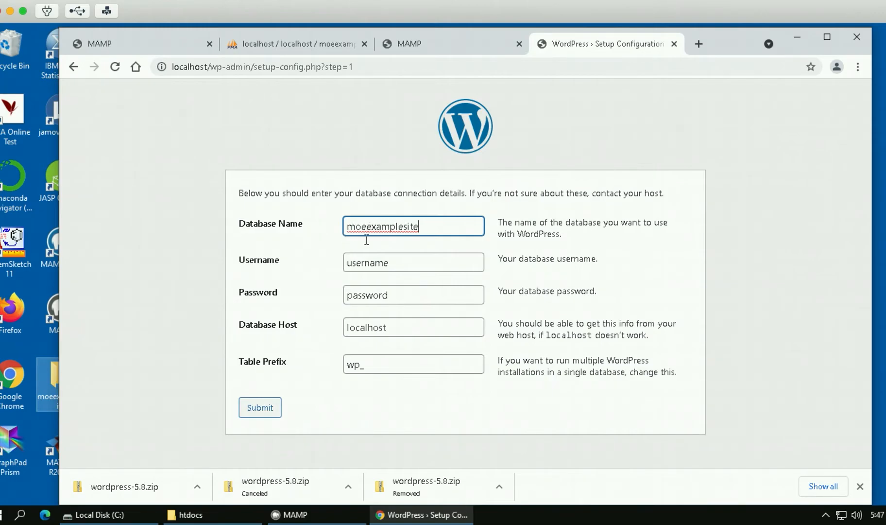
# Fill in the MAMP default MySQL username and password and submit the connection details.
pyautogui.click(354, 262)
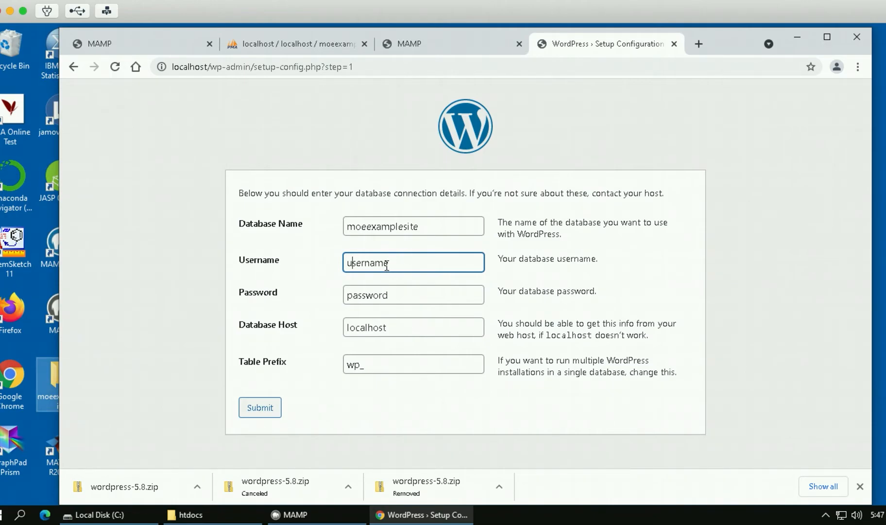
pyautogui.moveTo(384, 263); pyautogui.dragTo(308, 262)
pyautogui.click(416, 262)
pyautogui.write('root')
pyautogui.moveTo(396, 293); pyautogui.dragTo(312, 295)
pyautogui.write('root')
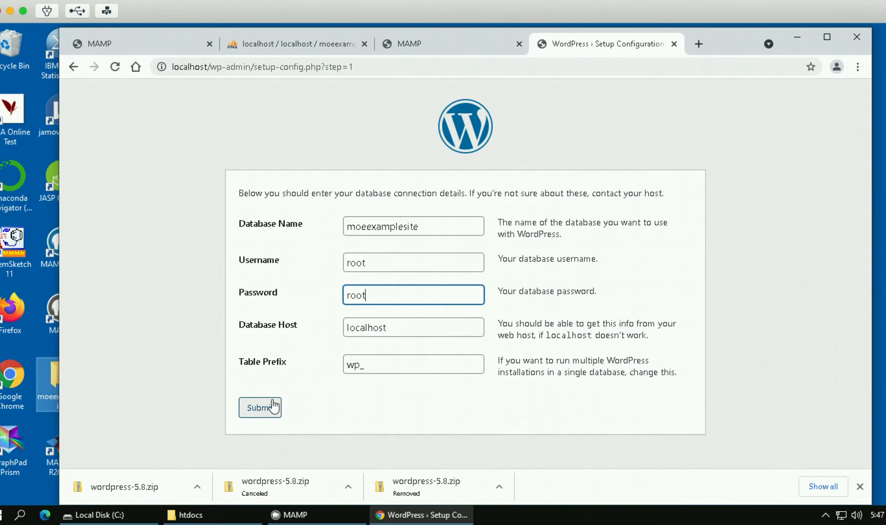
pyautogui.click(257, 409)
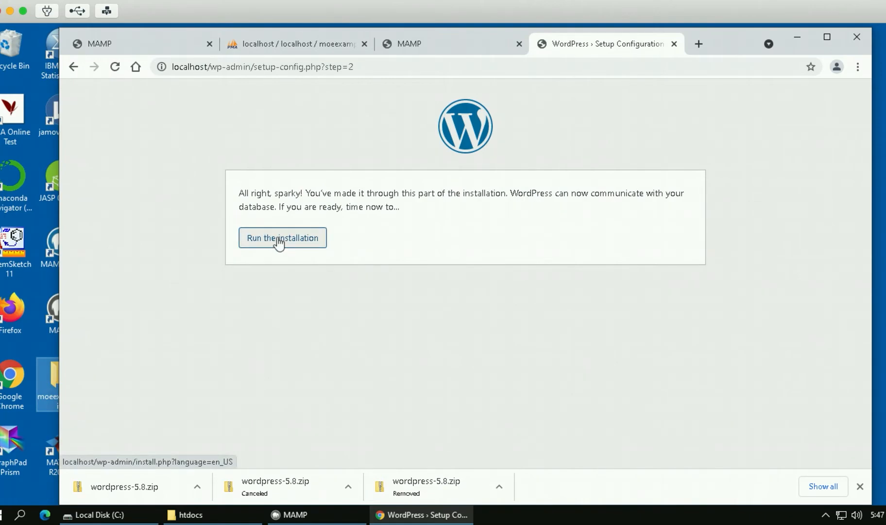
# Run the WordPress installation, then bring the PDF installation guide forward in Acrobat.
pyautogui.click(278, 243)
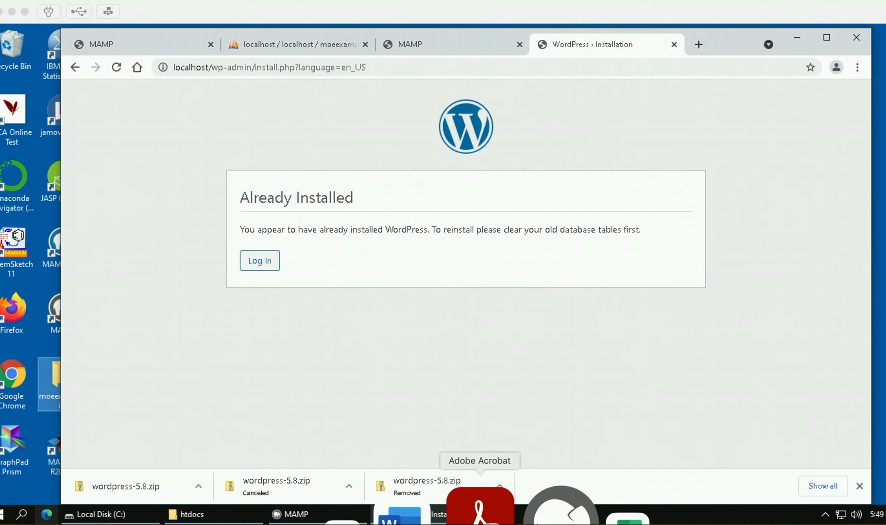
pyautogui.click(480, 508)
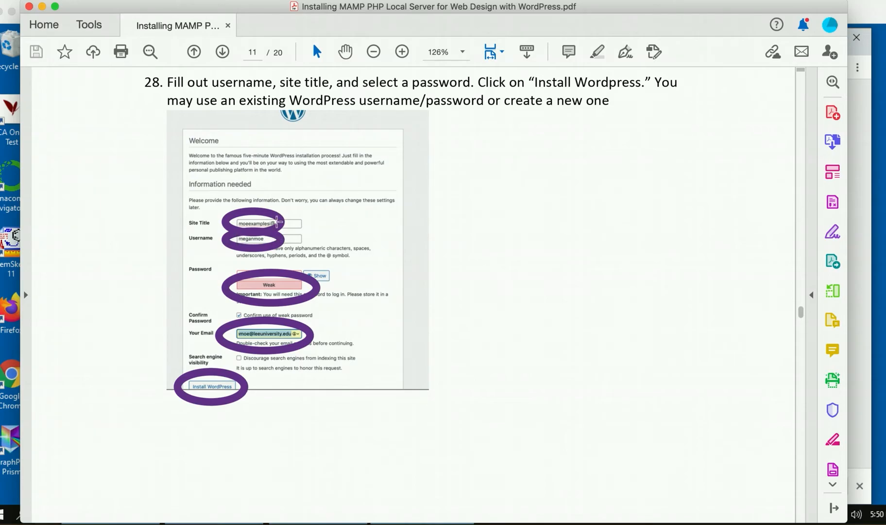
# Zoom the guide to 300% to read step 28's install form fields, then minimize it.
pyautogui.click(402, 51)
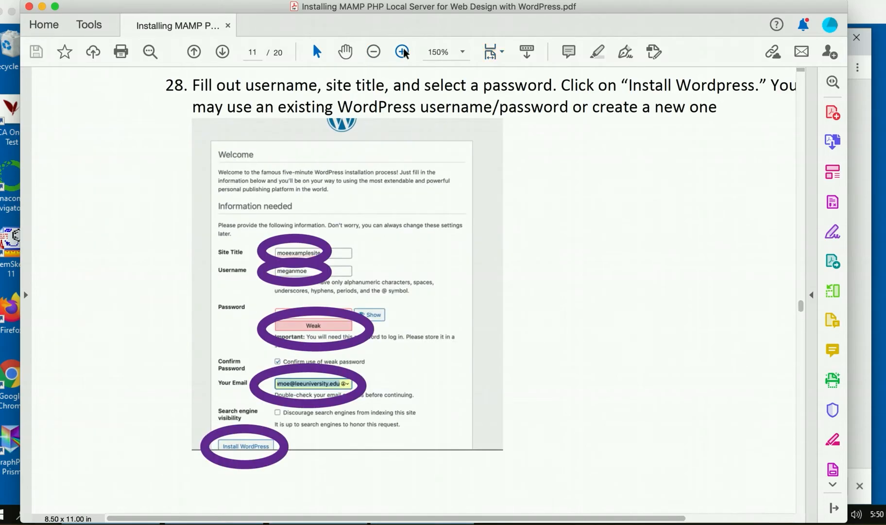
pyautogui.click(402, 52)
pyautogui.click(403, 52)
pyautogui.scroll(-3, 493, 204)
pyautogui.hscroll(5, 493, 205)
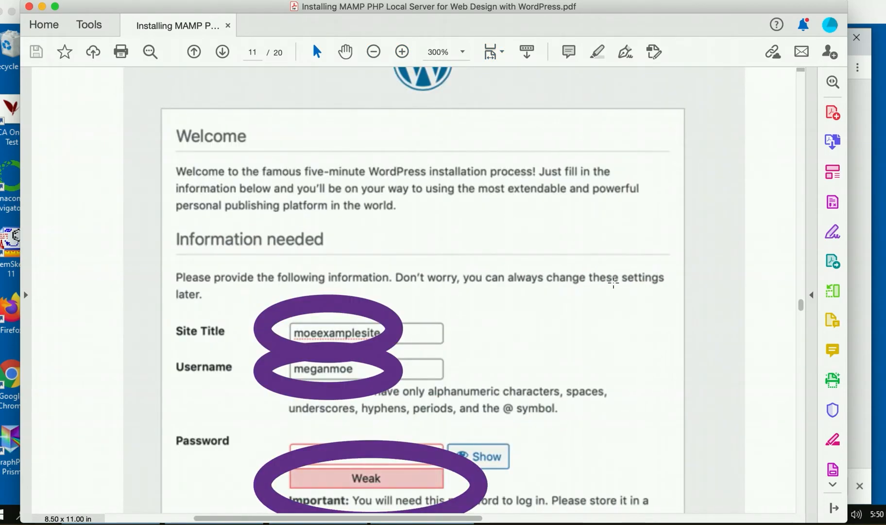
pyautogui.scroll(-3, 613, 283)
pyautogui.hscroll(1, 613, 283)
pyautogui.scroll(-3, 613, 282)
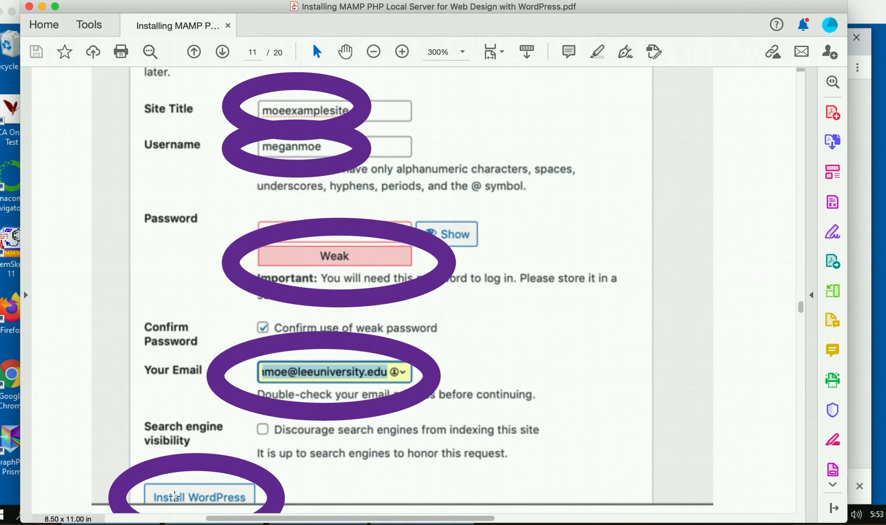
pyautogui.click(43, 7)
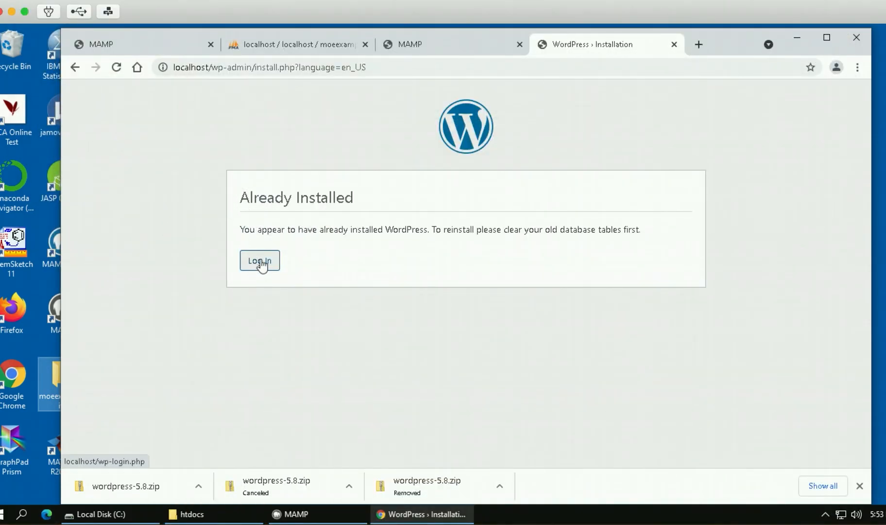
# Go to the WordPress login page and sign in with the autofilled credentials.
pyautogui.click(257, 264)
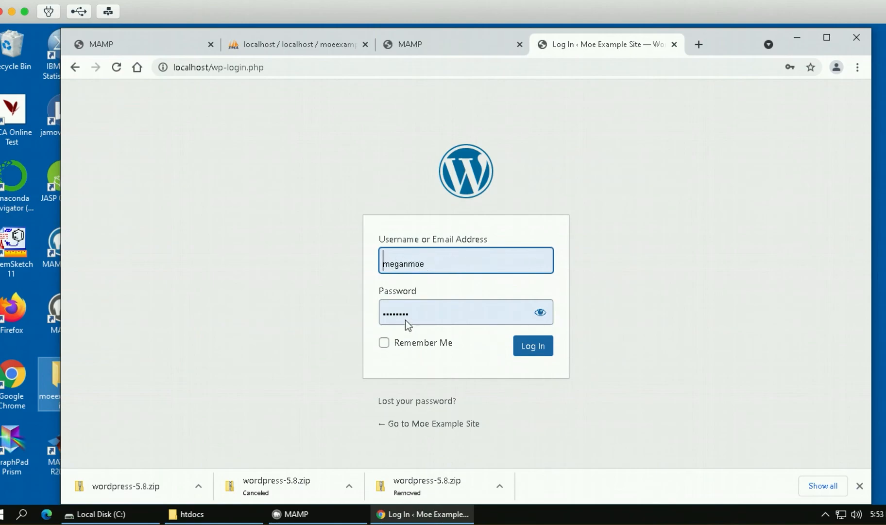
pyautogui.click(539, 348)
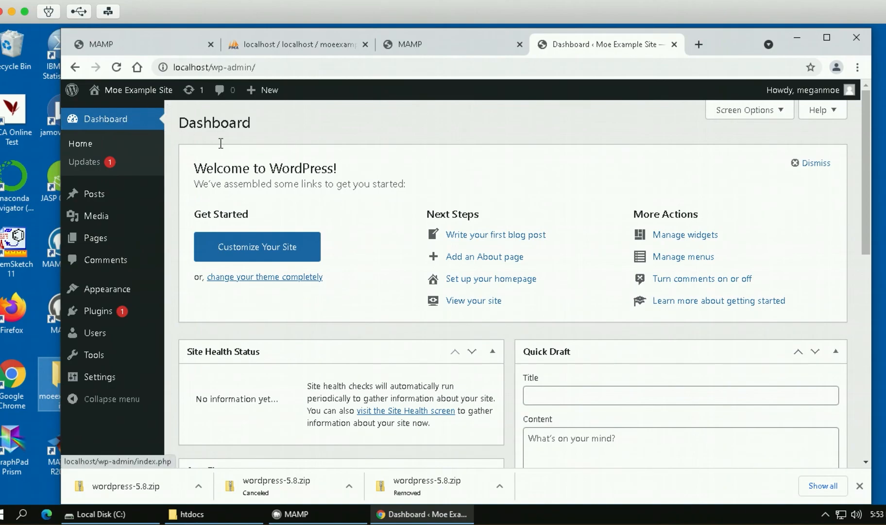
pyautogui.moveTo(115, 103)
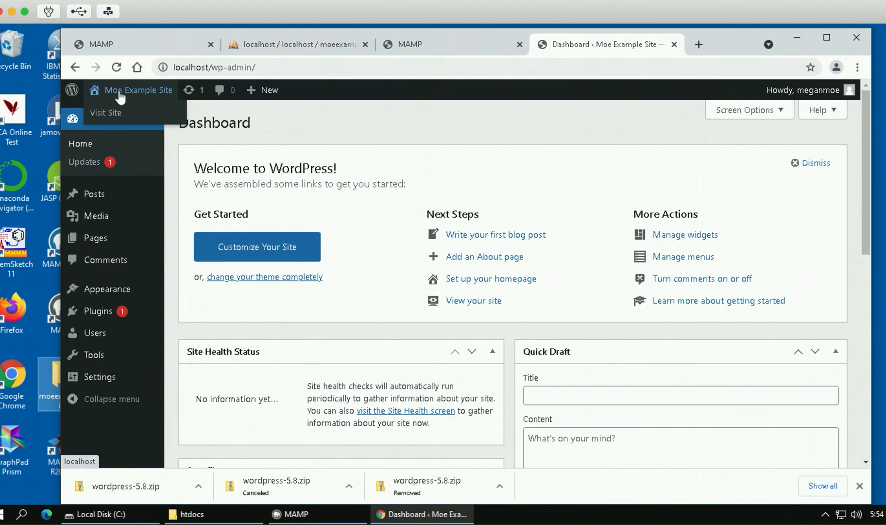
pyautogui.click(106, 113)
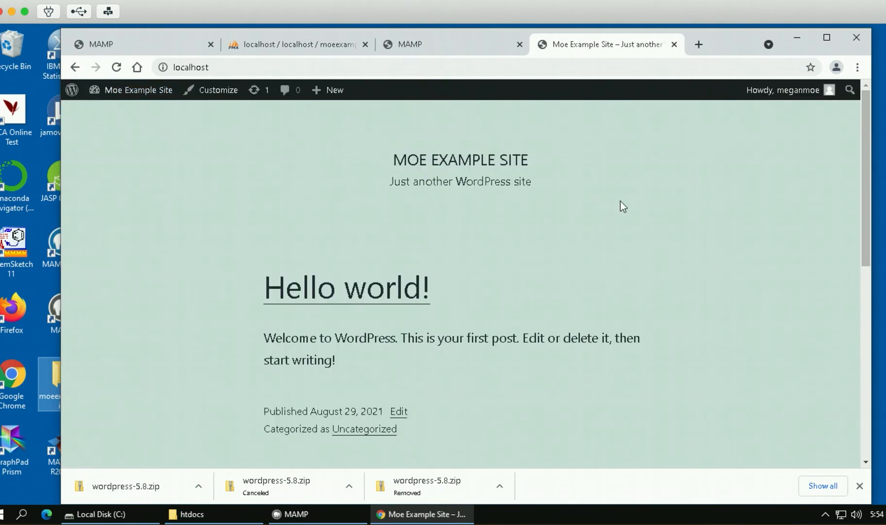
pyautogui.scroll(-1, 620, 201)
pyautogui.scroll(1, 623, 206)
pyautogui.click(130, 91)
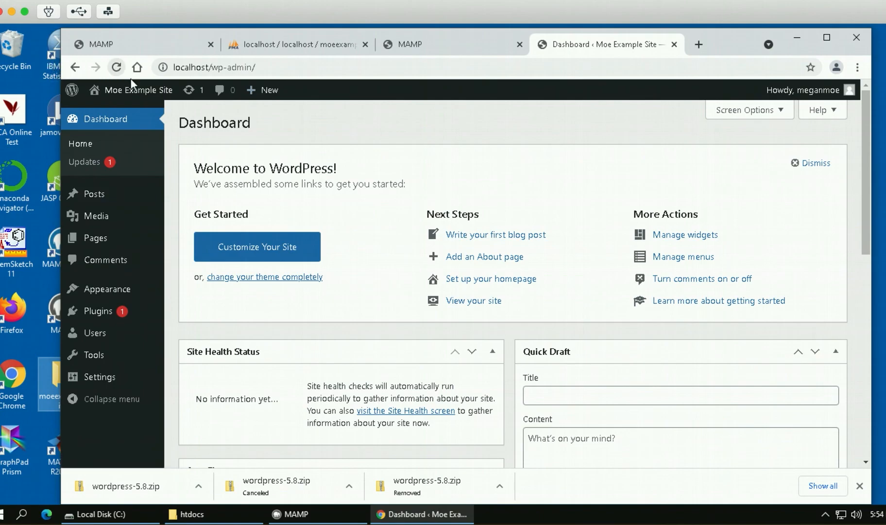
pyautogui.click(103, 113)
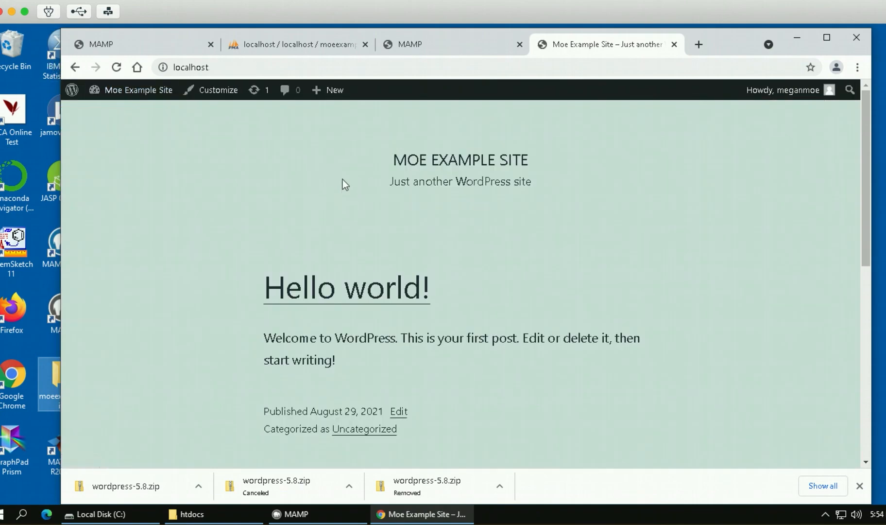
pyautogui.moveTo(122, 92)
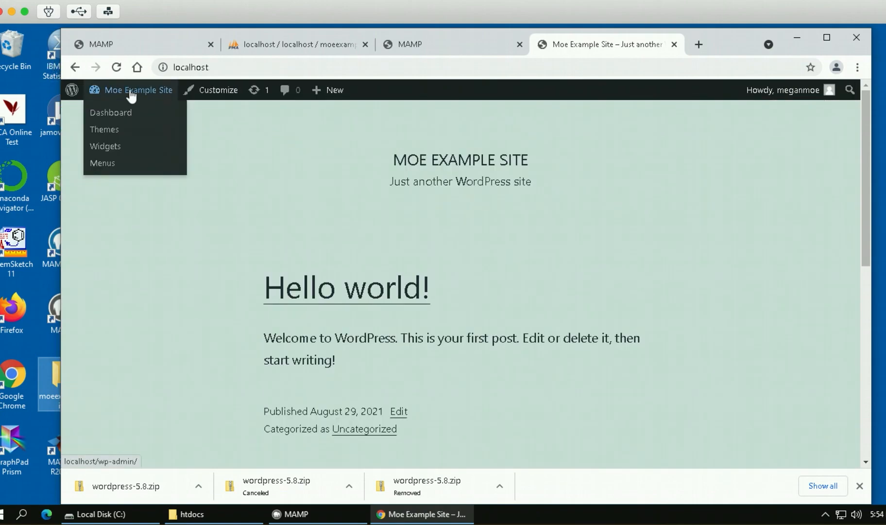
pyautogui.click(108, 115)
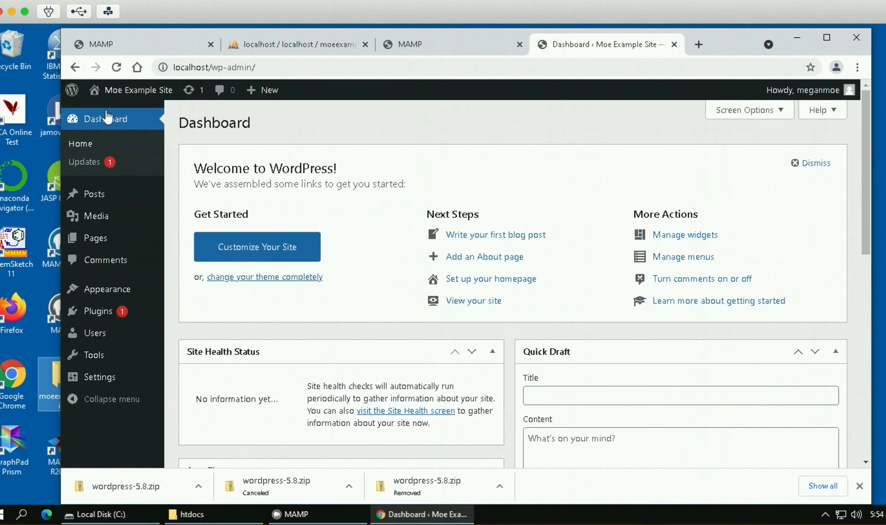